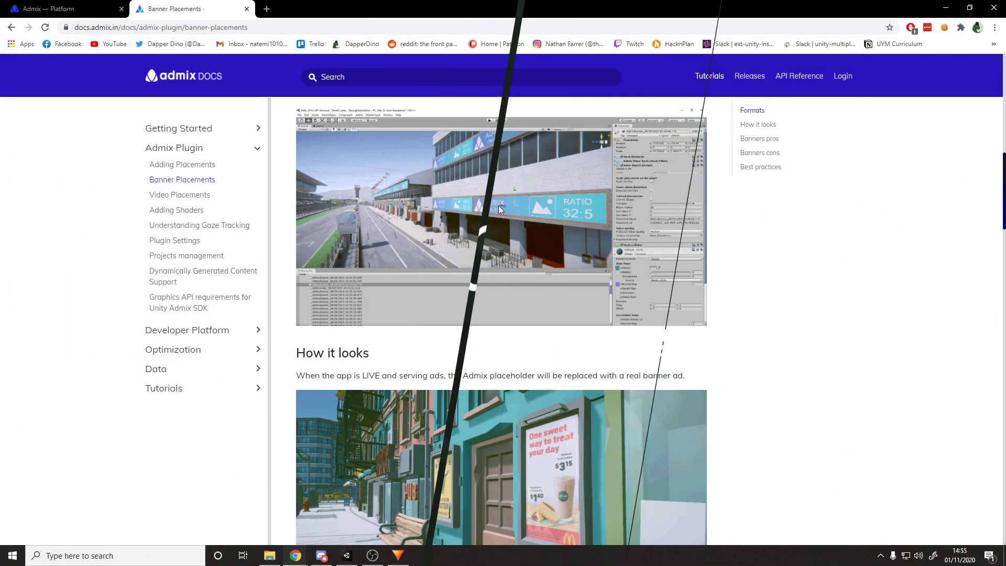
Scroll through the Apps overview, where My Apps is empty, and follow its Admix plugin download prompt.
scroll(422, 372, "down", 3)
scroll(504, 388, "down", 5)
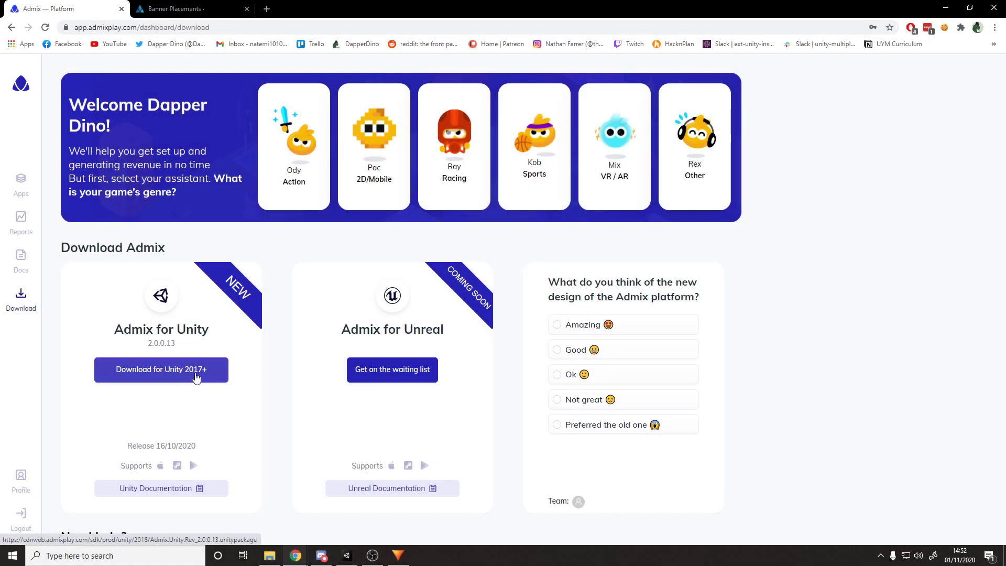
left_click(196, 376)
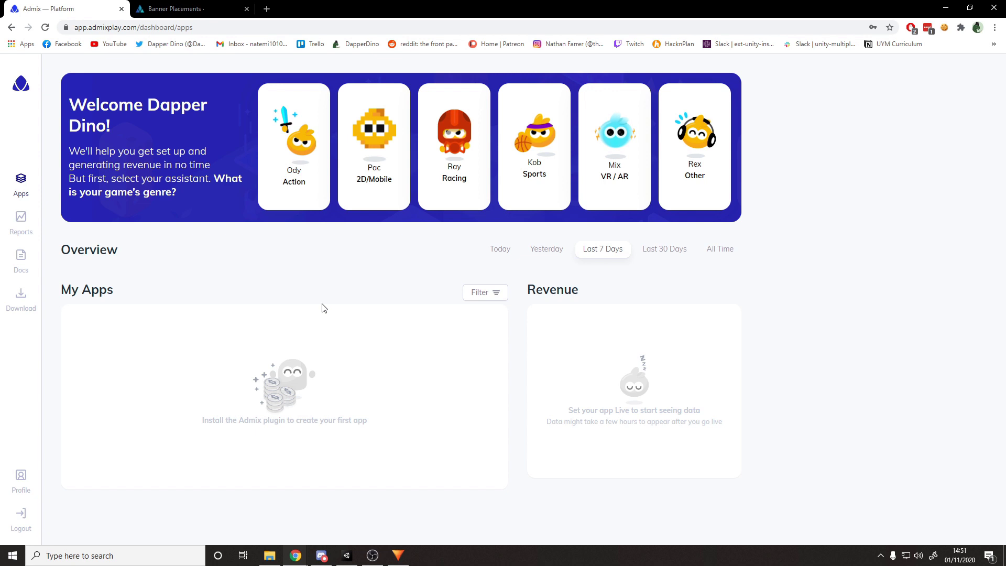
Download the Admix for Unity 2.0.0.13 package from the Download page.
left_click(20, 294)
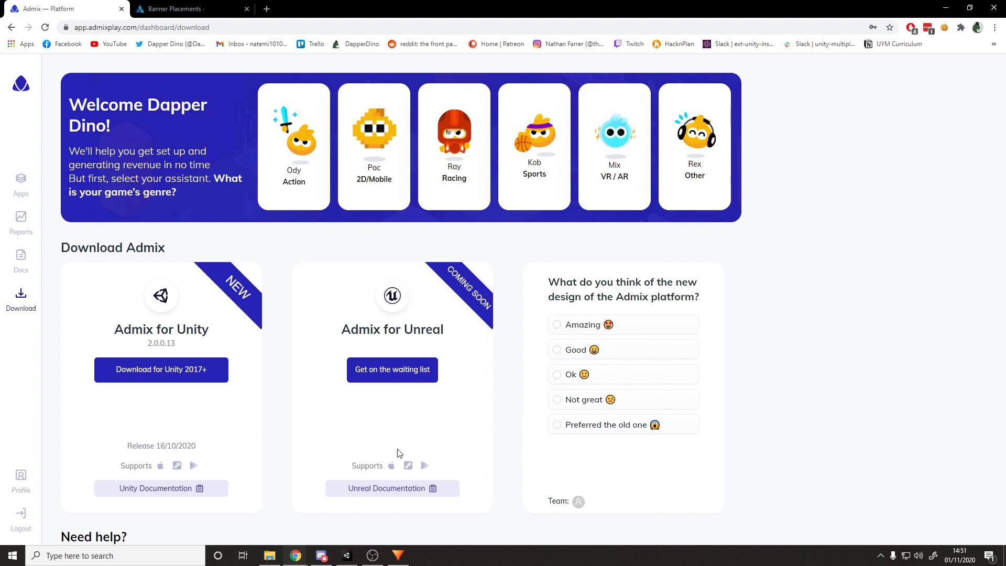
left_click(196, 376)
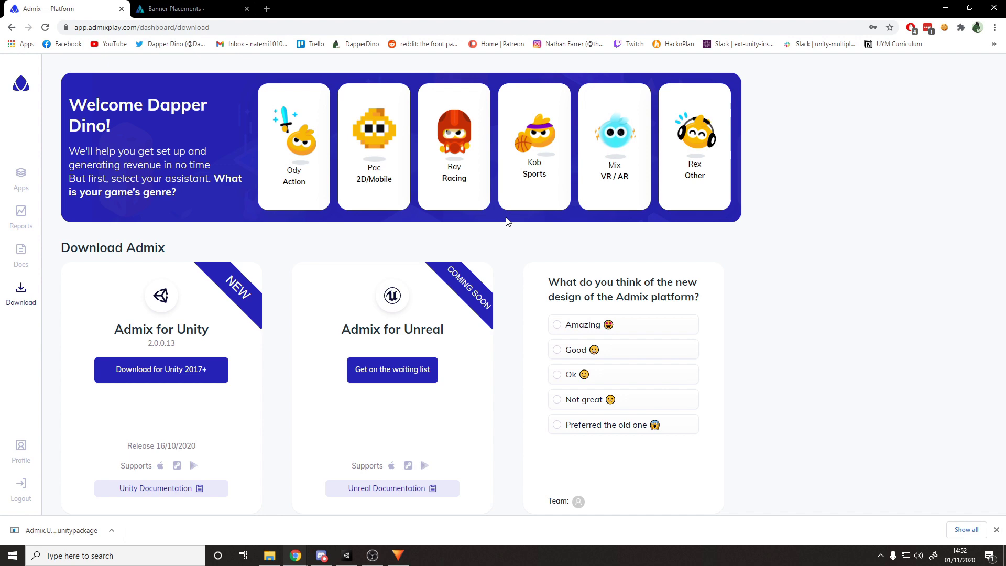
Import the downloaded Admix.Unity.Rev_2.0.0.13 package into the Unity project.
left_click(89, 522)
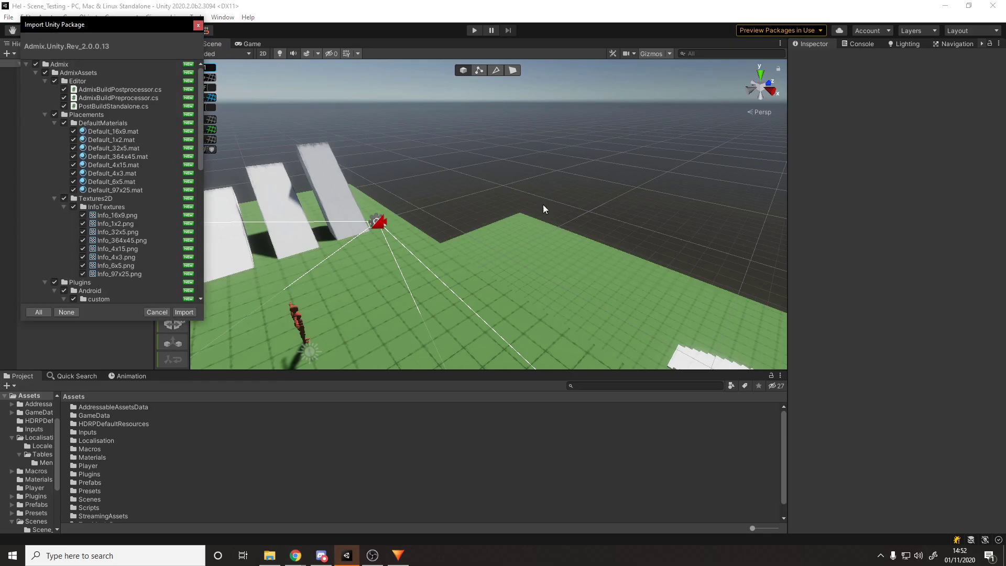
right_click_drag(542, 205, 540, 216)
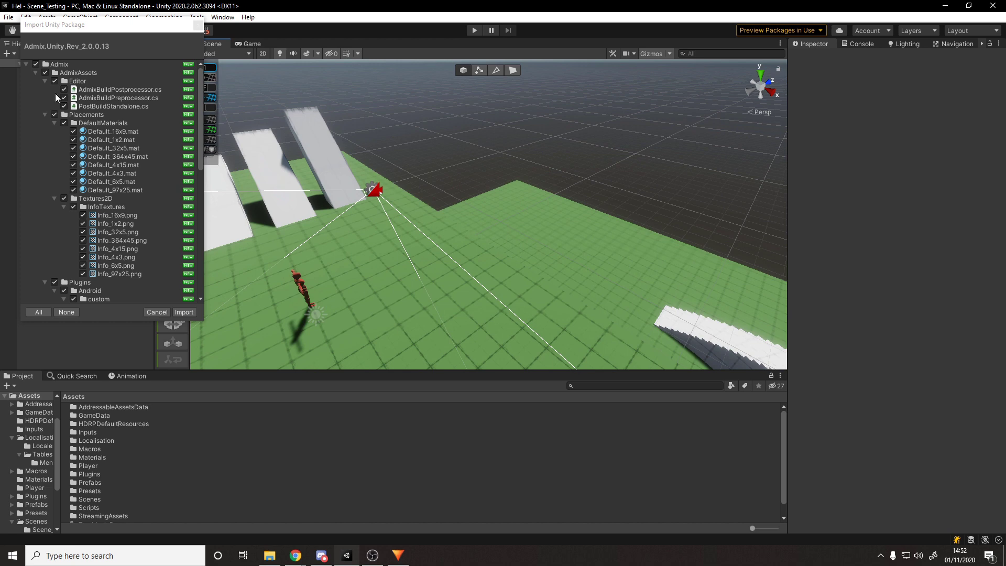
left_click(25, 64)
left_click(26, 65)
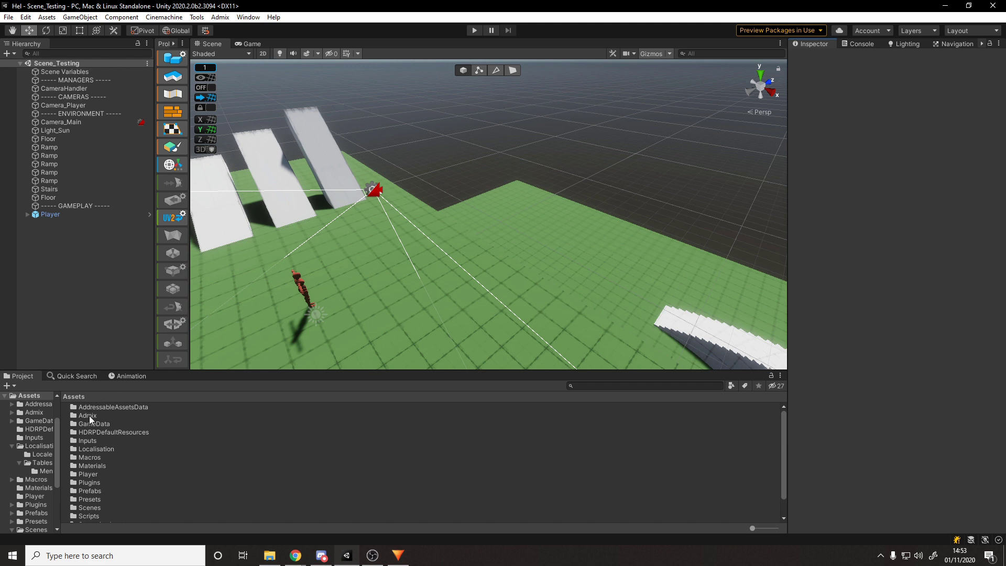
left_click(220, 19)
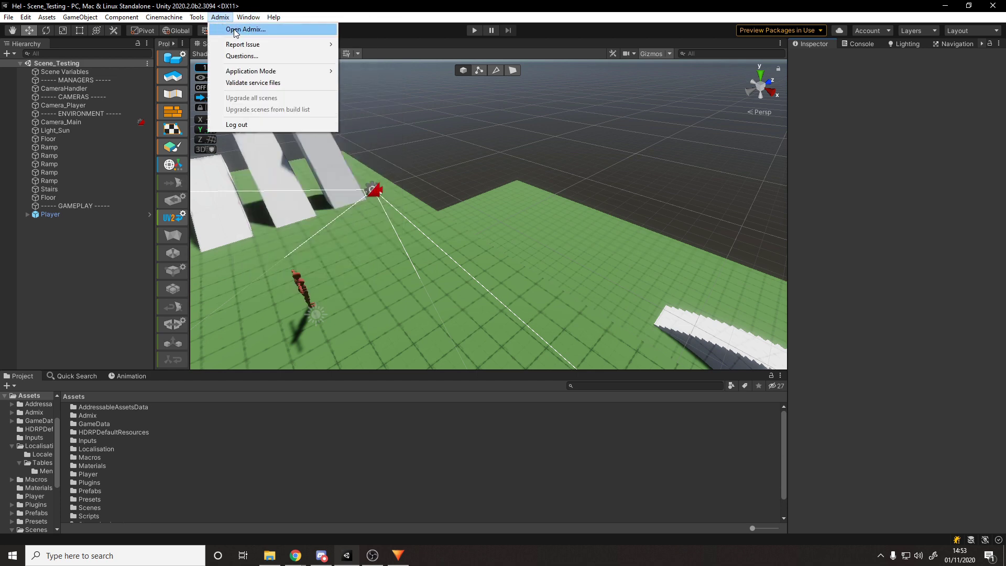
Create a new Admix app named 'Demo App', assign it to this project, and open its dashboard.
left_click(234, 30)
mouse_move(712, 101)
left_mouse_down()
mouse_move(694, 109)
mouse_move(715, 99)
left_mouse_up()
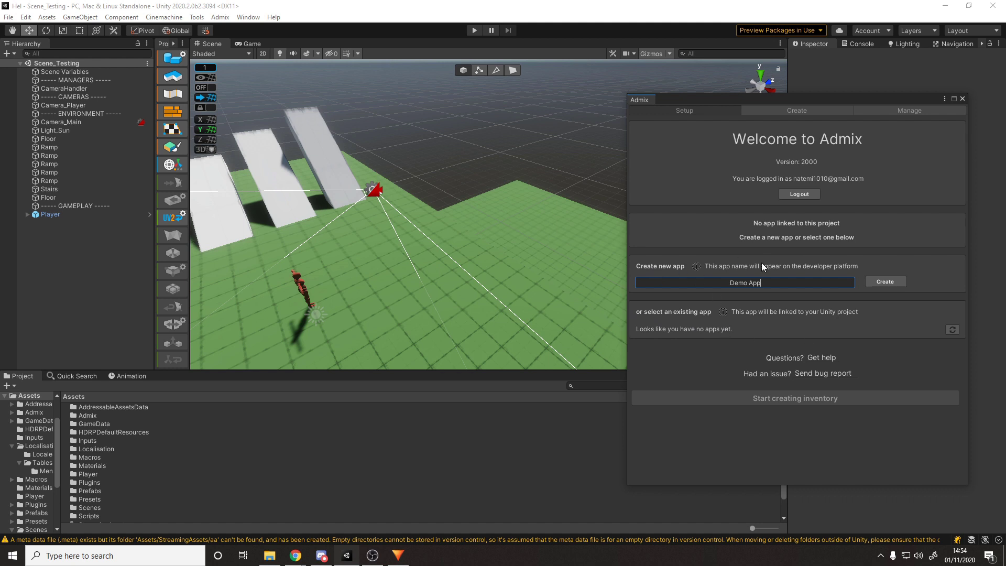
left_click_drag(771, 282, 692, 268)
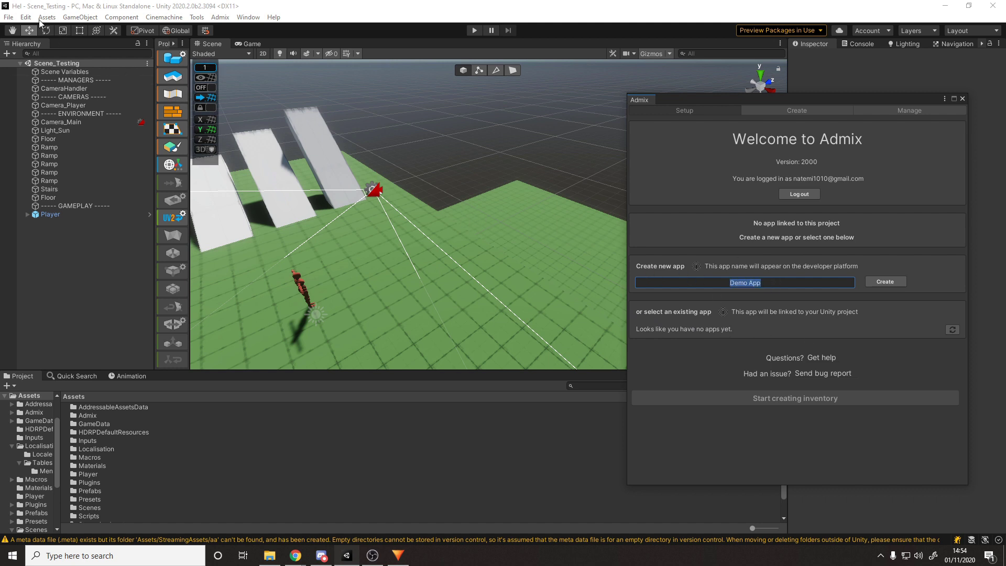
left_click(775, 282)
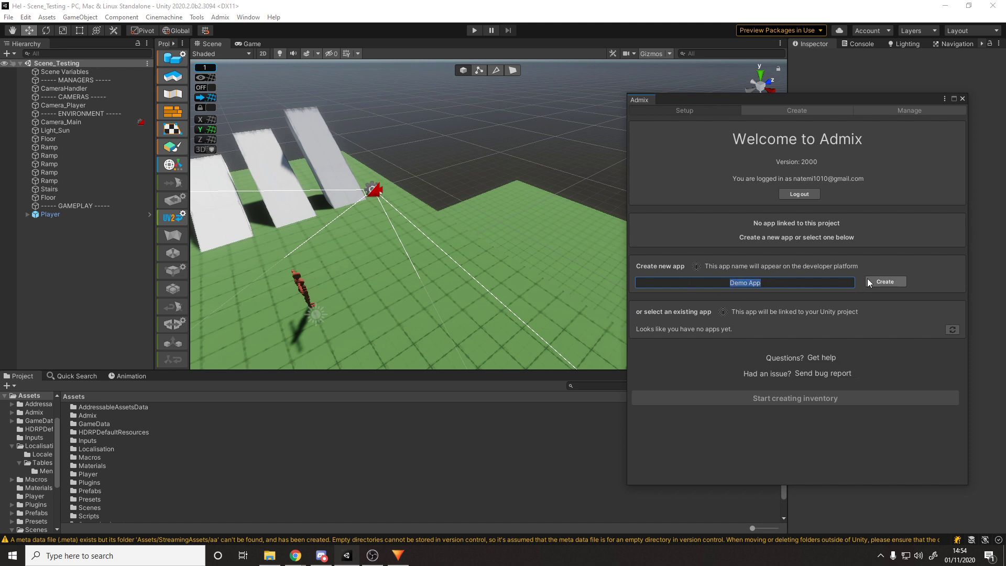
left_click(893, 285)
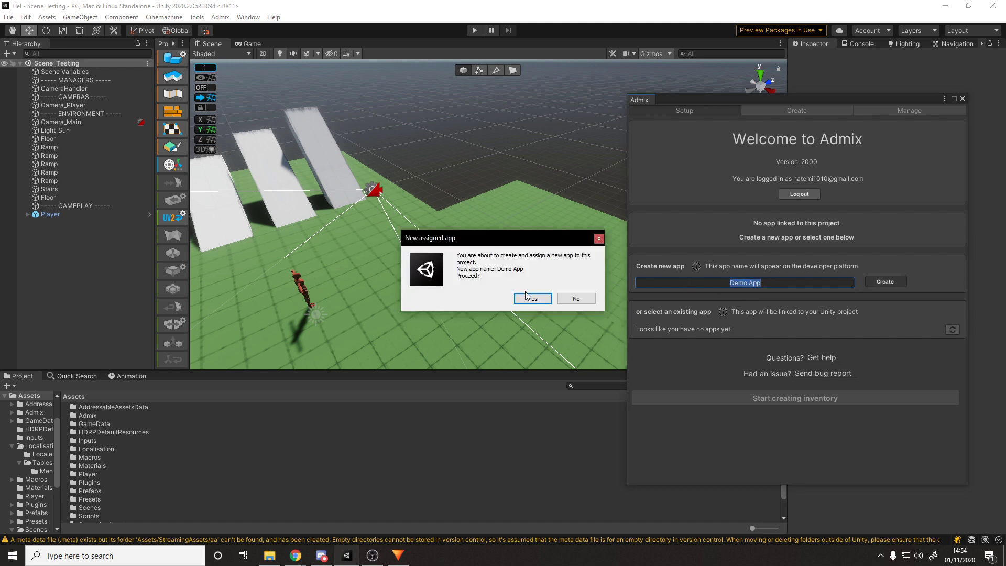
left_click(544, 297)
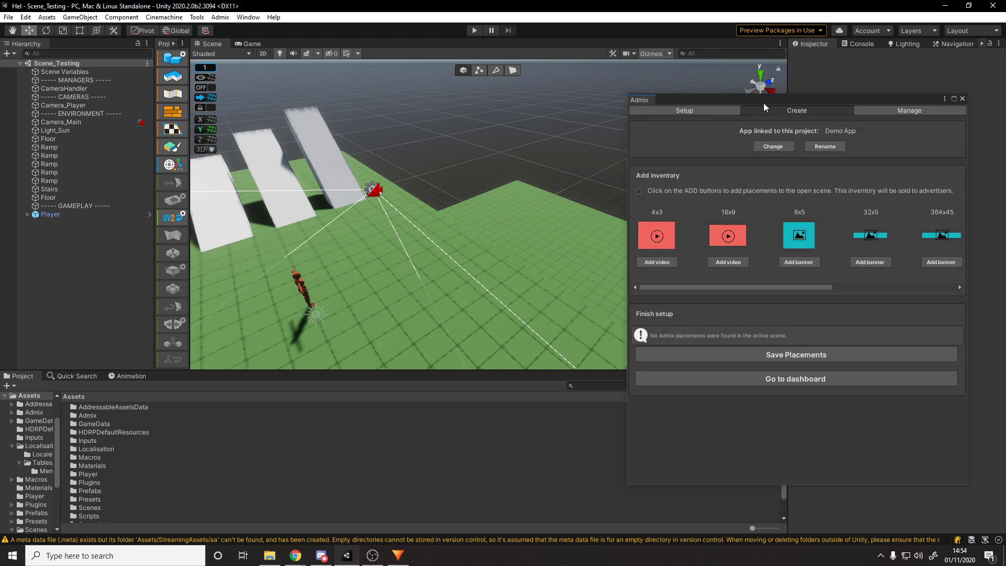
left_click(753, 114)
left_click(796, 378)
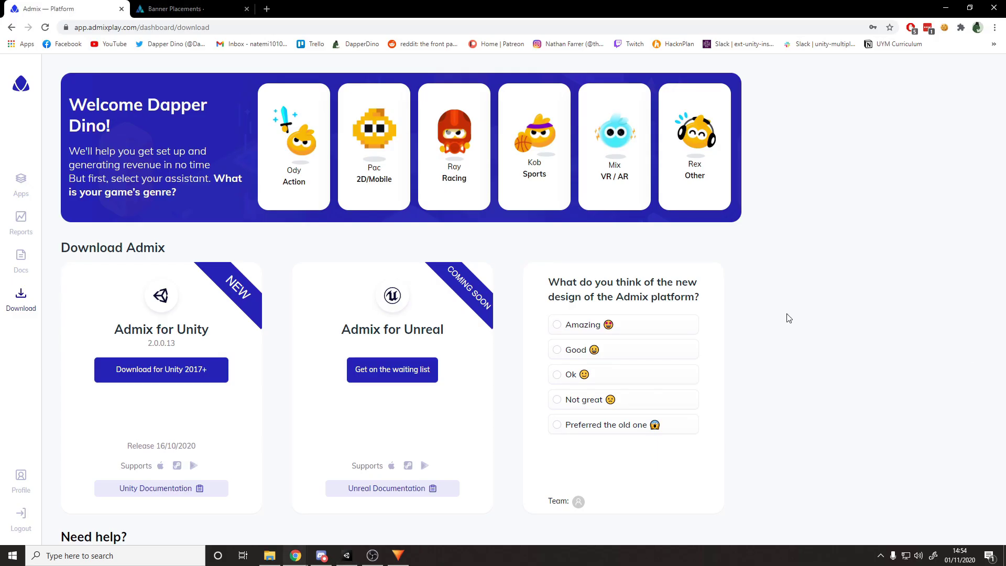
Open Demo App from My Apps and check its still-empty Placements page.
left_click(27, 183)
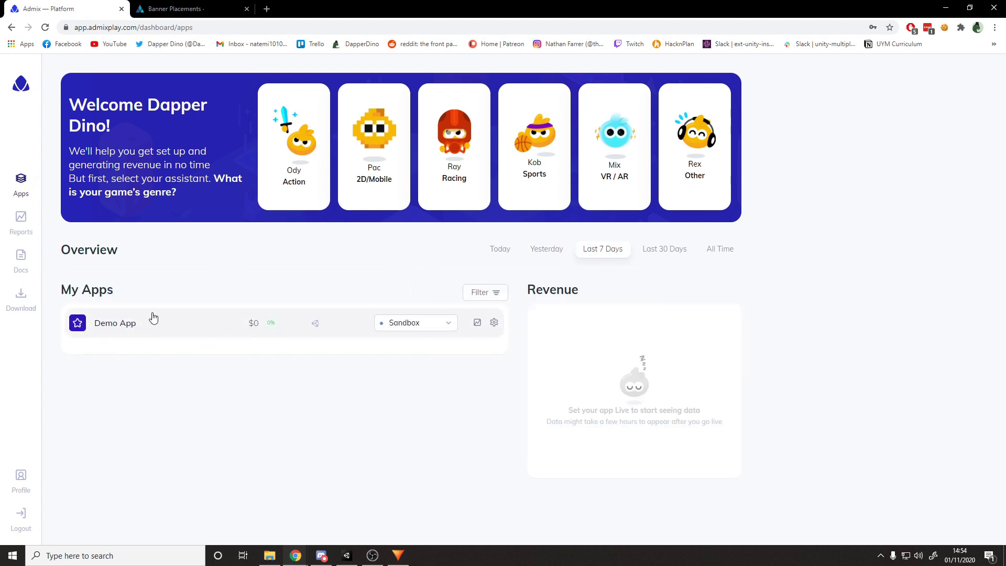
left_click(125, 328)
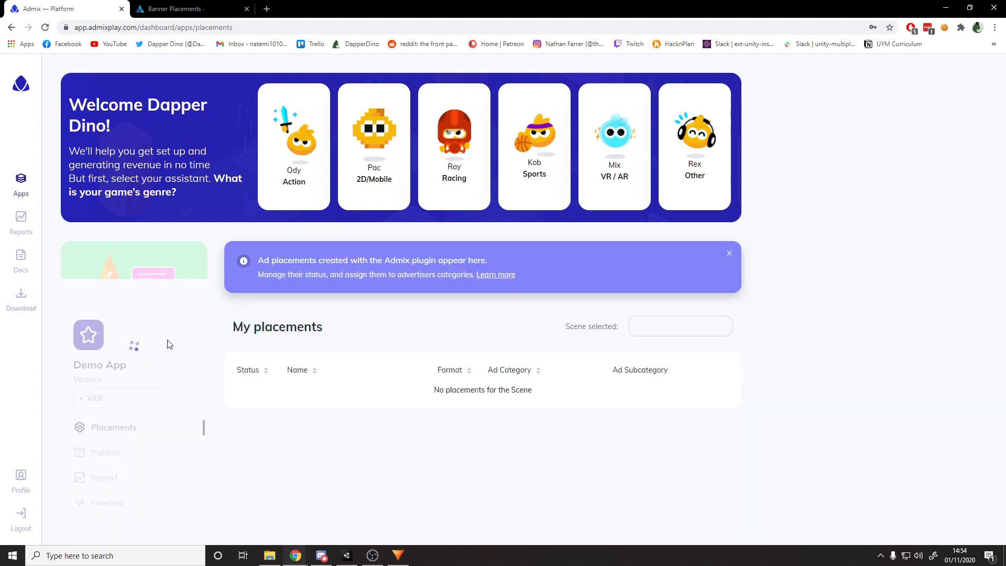
scroll(362, 377, "down", 2)
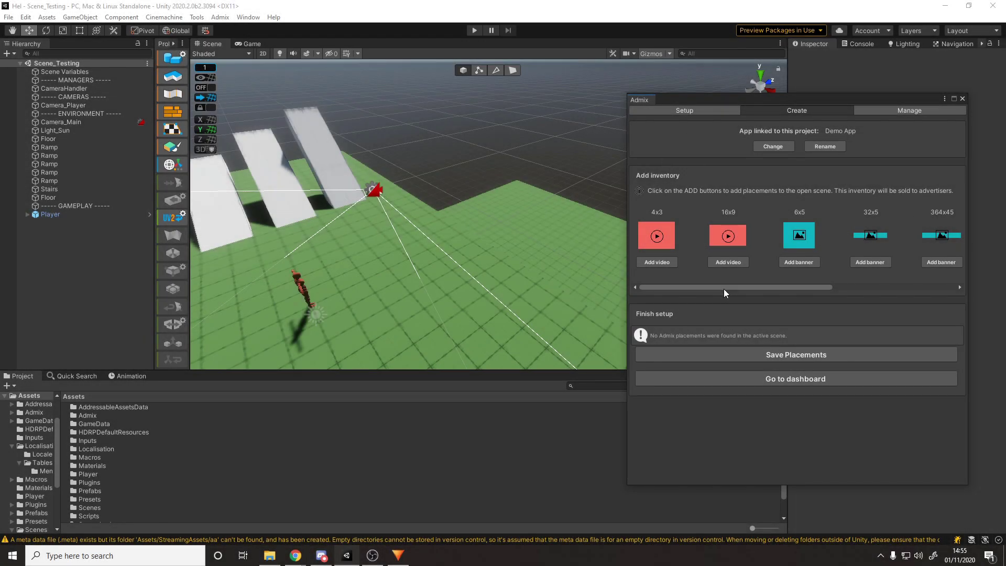
left_click_drag(724, 288, 702, 274)
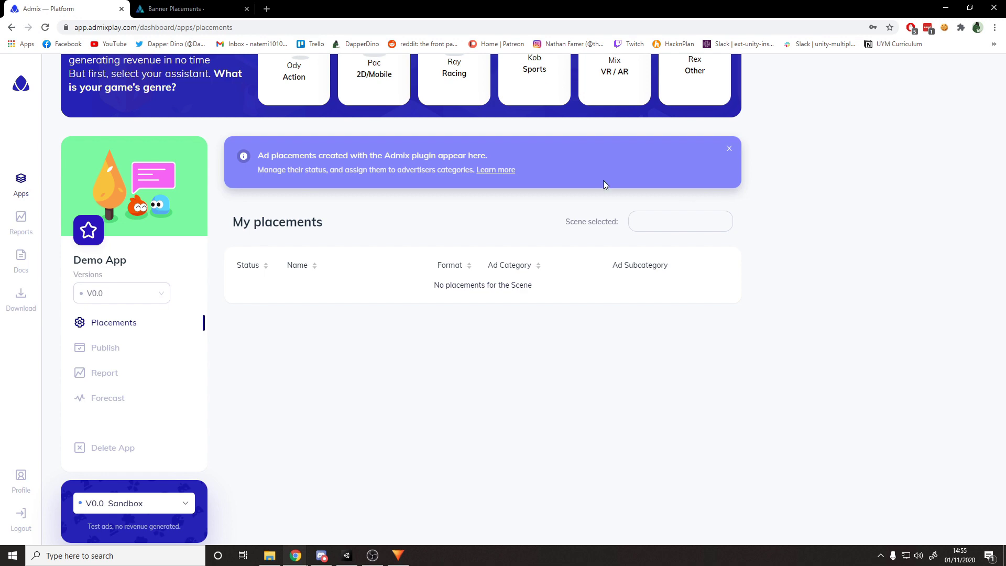
Read the Banner Placements guide back up to Banners pros, then minimize the browser.
left_click(576, 168)
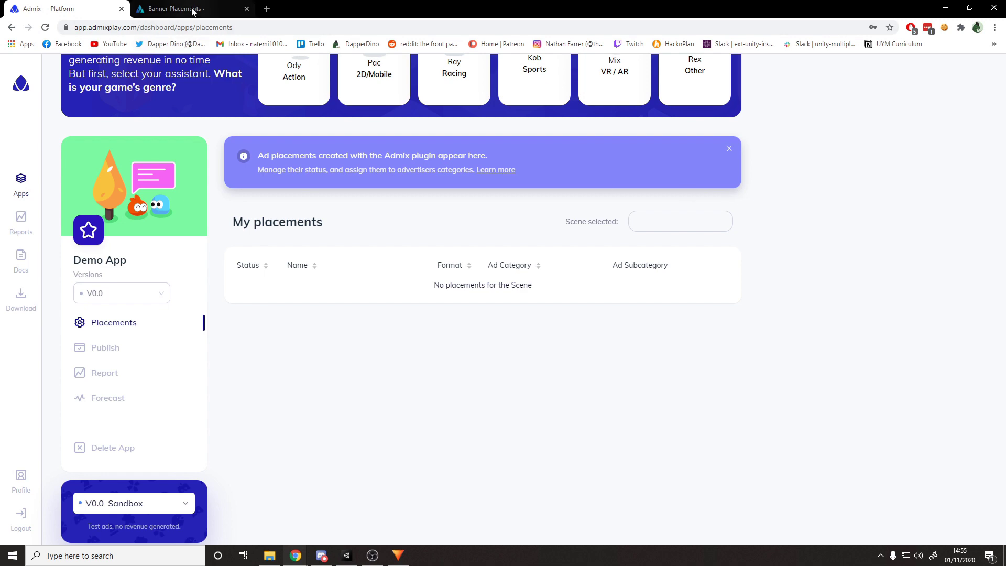
scroll(418, 304, "down", 3)
scroll(419, 306, "down", 8)
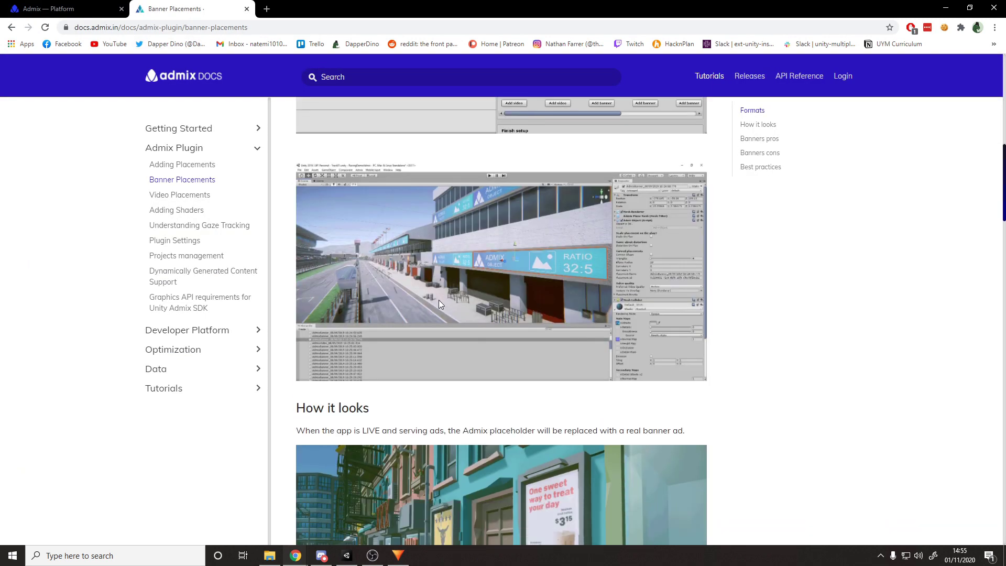
scroll(516, 204, "down", 3)
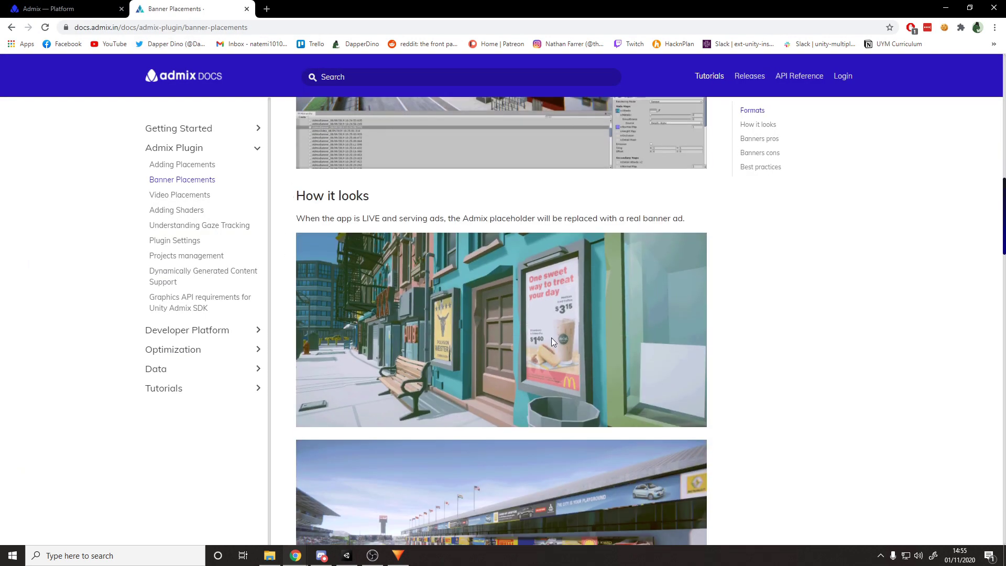
scroll(554, 286, "down", 5)
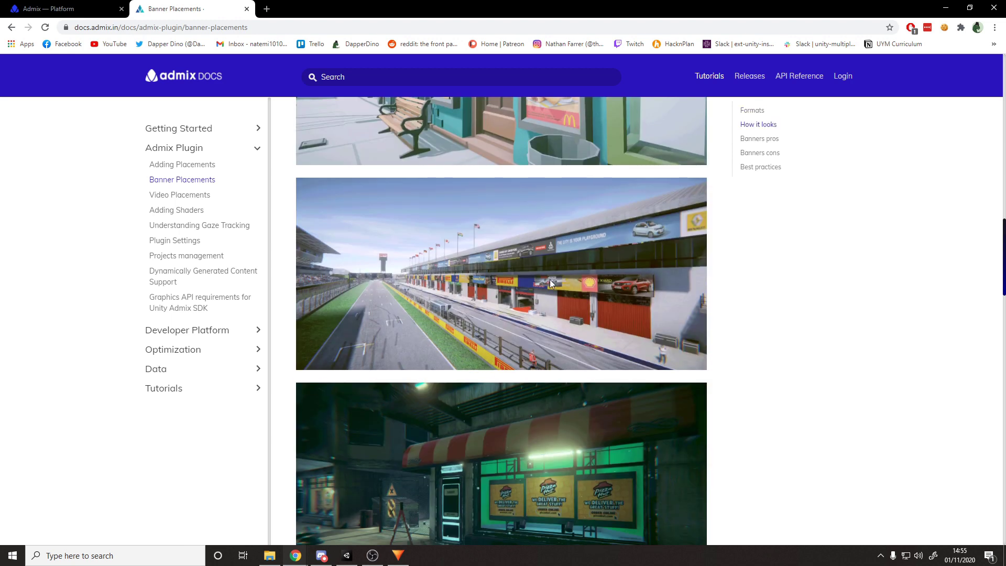
scroll(607, 319, "down", 2)
scroll(584, 403, "down", 4)
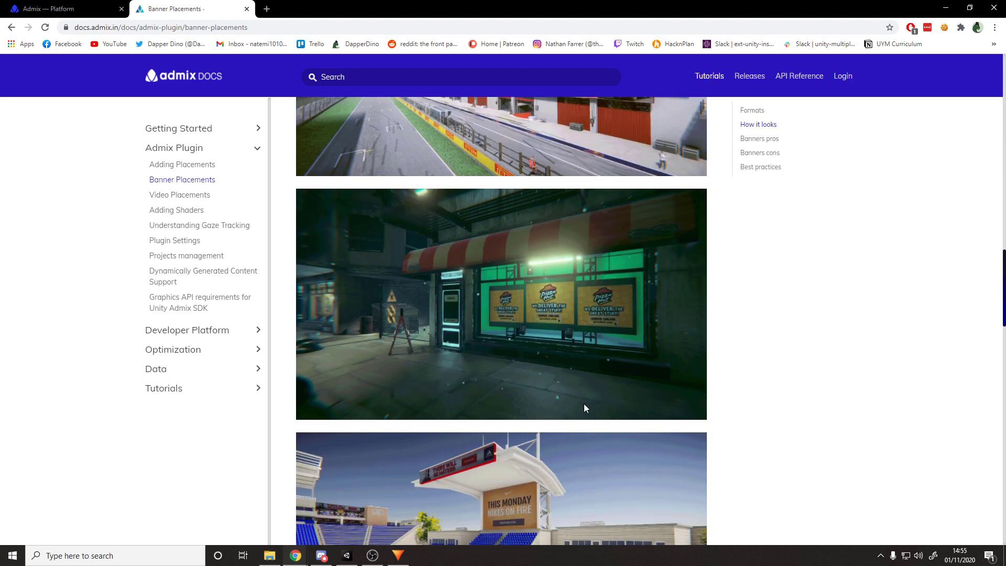
scroll(504, 291, "down", 10)
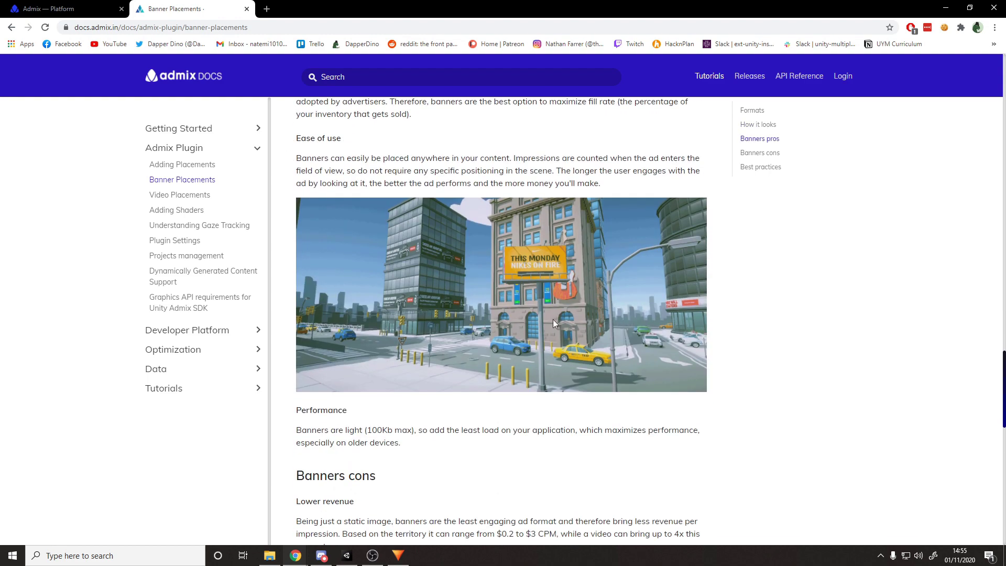
scroll(552, 319, "down", 11)
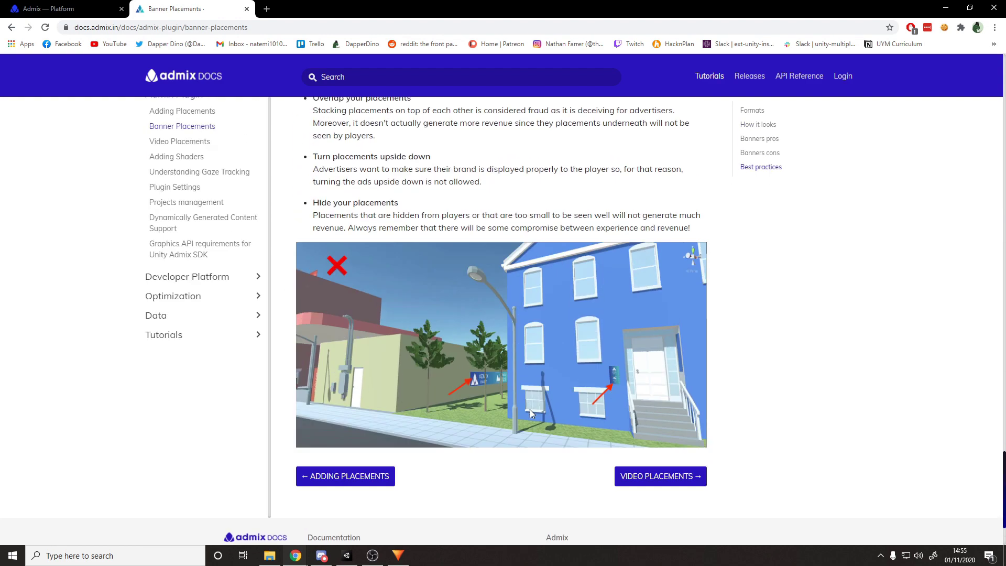
scroll(530, 409, "up", 16)
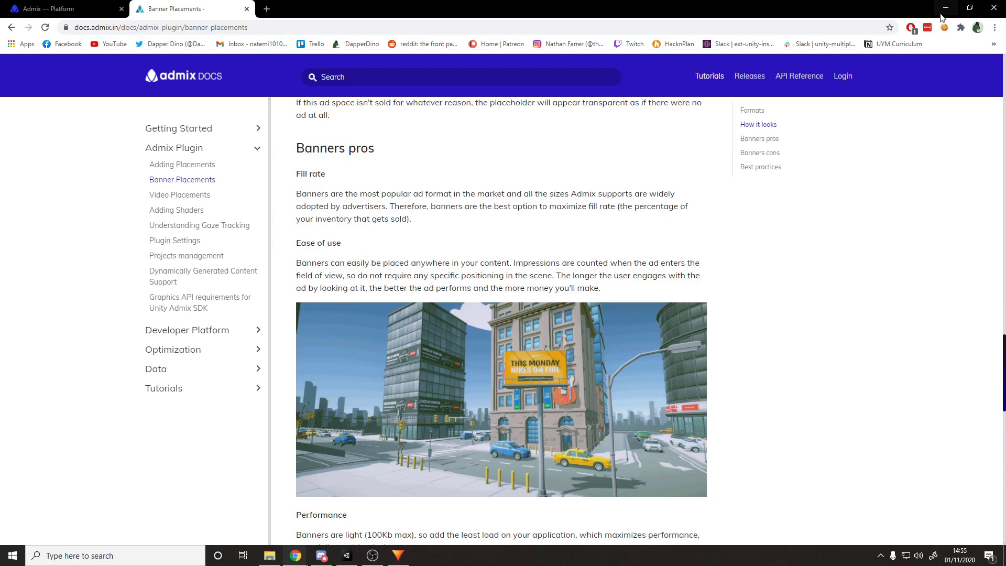
left_click(943, 9)
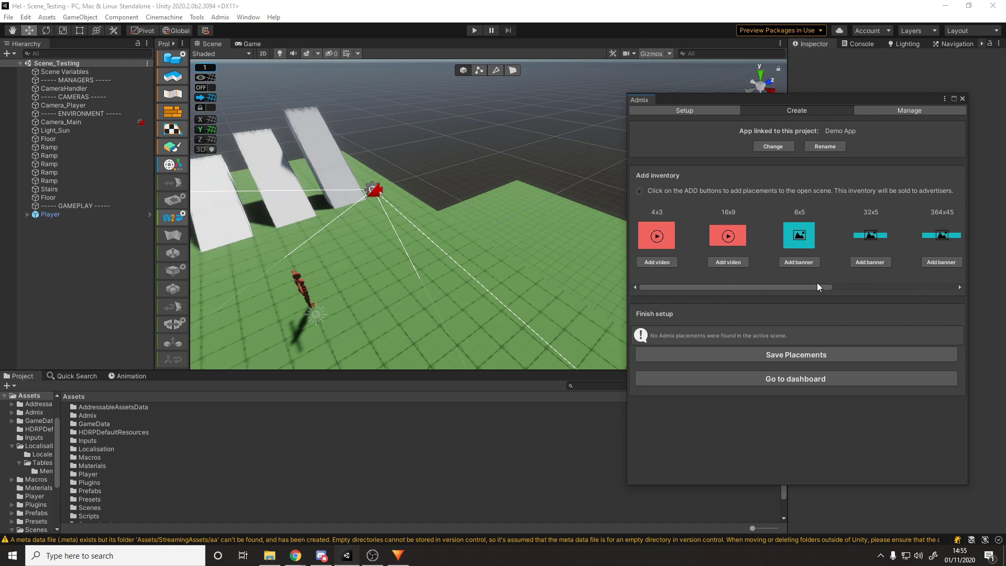
Add a 1x2 Admix banner to the scene and set its Y rotation to 0.
left_click_drag(817, 286, 916, 288)
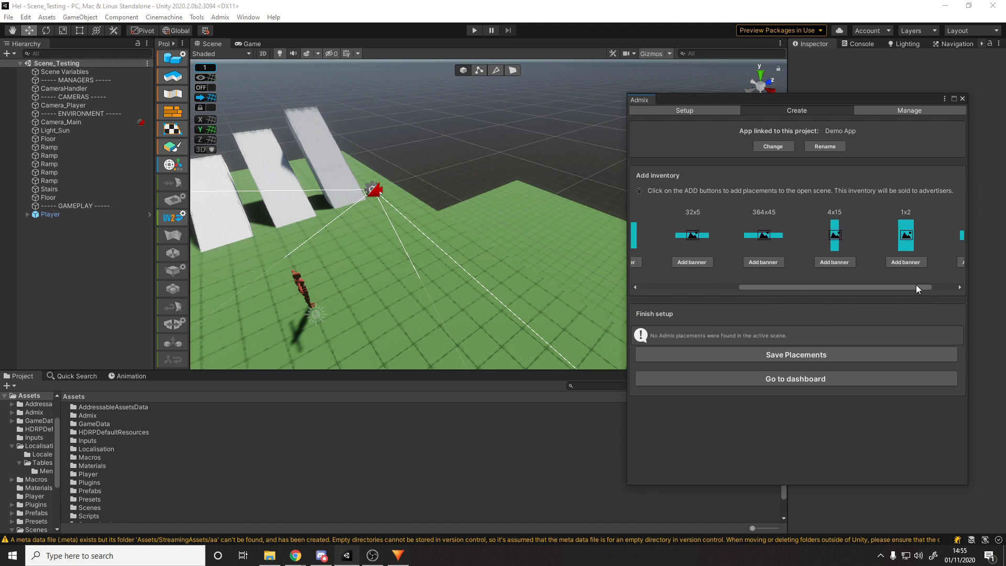
left_click(910, 263)
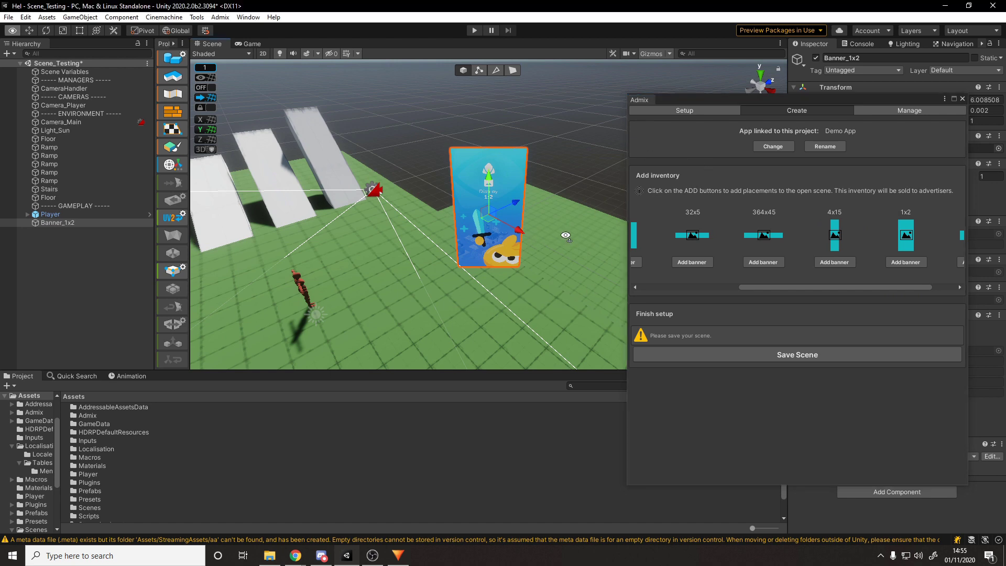
left_click_drag(741, 98, 771, 272)
left_click_drag(451, 209, 550, 212, "alt")
left_click(940, 110)
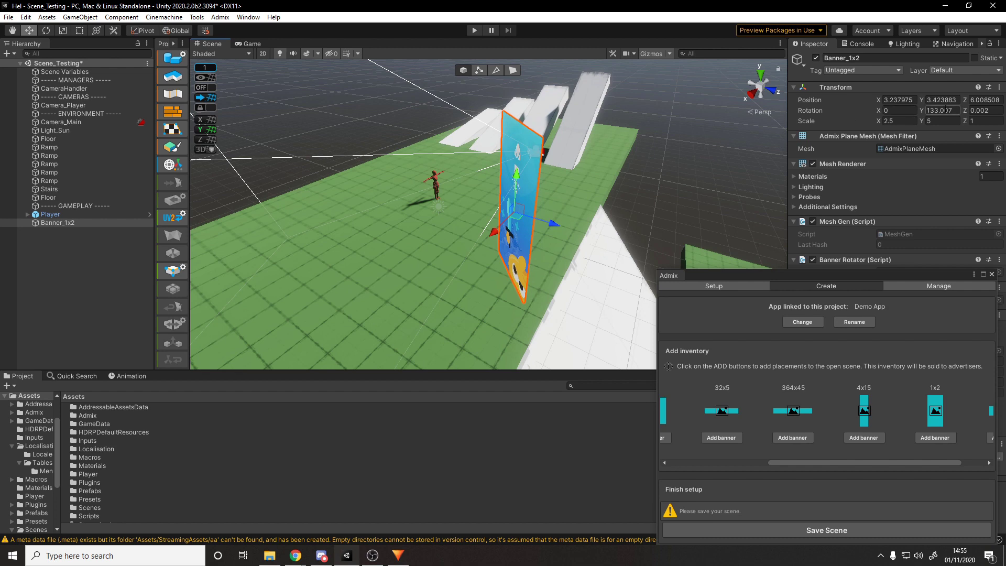
type("0")
key("Return")
Move the banner above the floor to position -0.23, 3.11, -6.75.
left_click_drag(653, 173, 460, 168, "alt")
left_click_drag(460, 167, 681, 131, "alt")
left_click_drag(620, 125, 599, 132)
key("f")
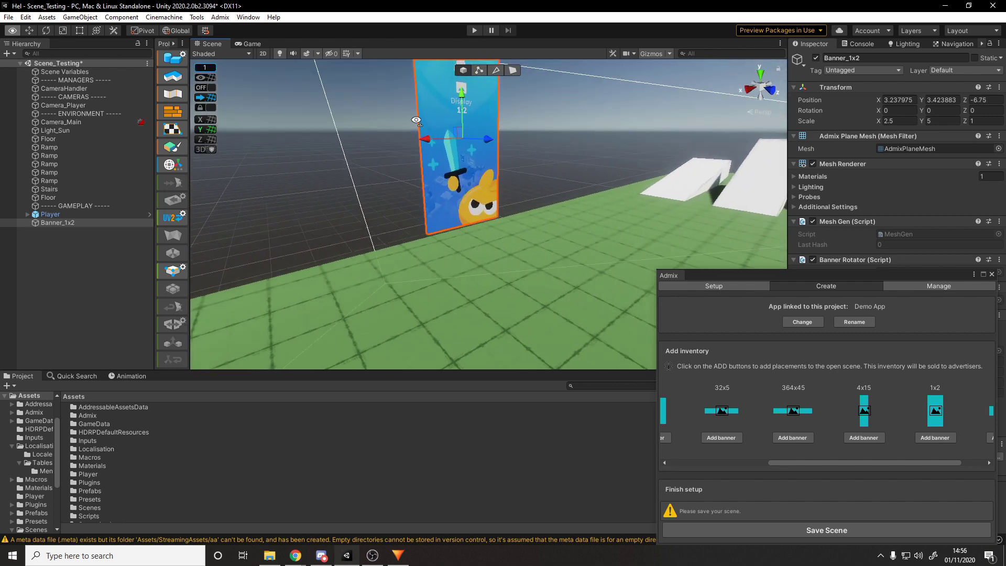
left_click_drag(471, 157, 444, 141, "alt")
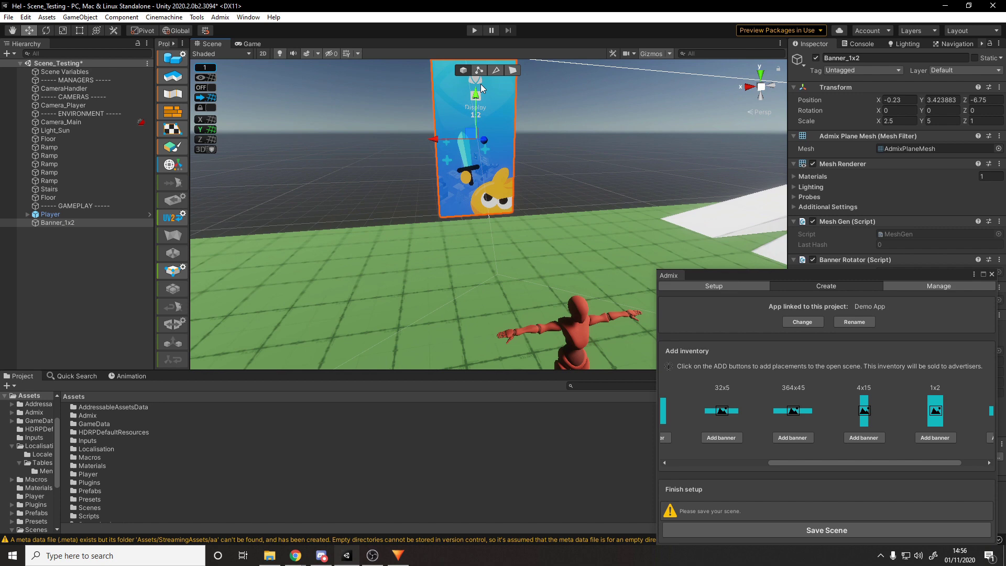
mouse_move(474, 96)
left_mouse_down()
mouse_move(473, 118)
mouse_move(485, 103)
left_mouse_up()
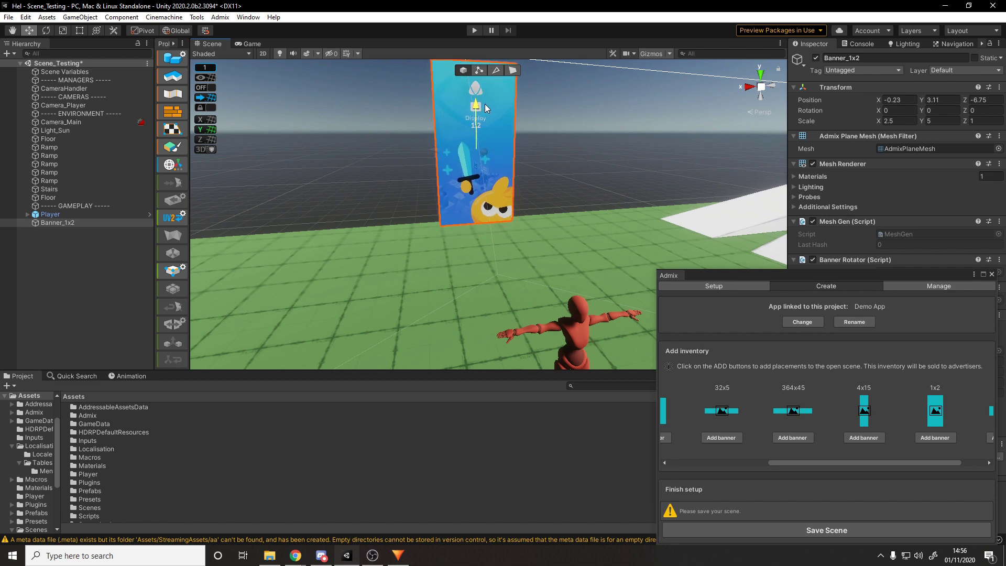
Save the scene, rename Banner_1x2 to 'Test Banner', and save the Admix placements.
key("ctrl+s")
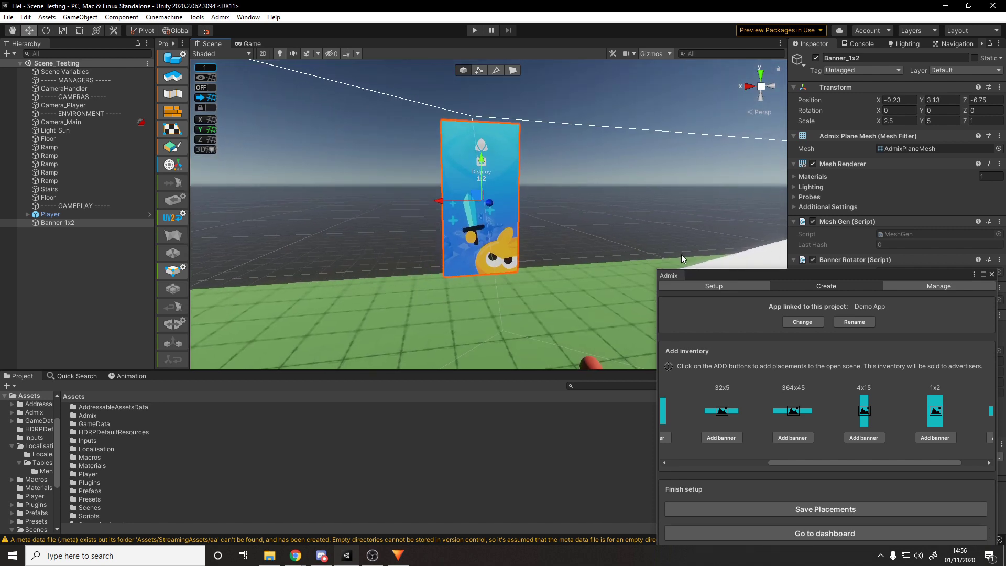
key("F2")
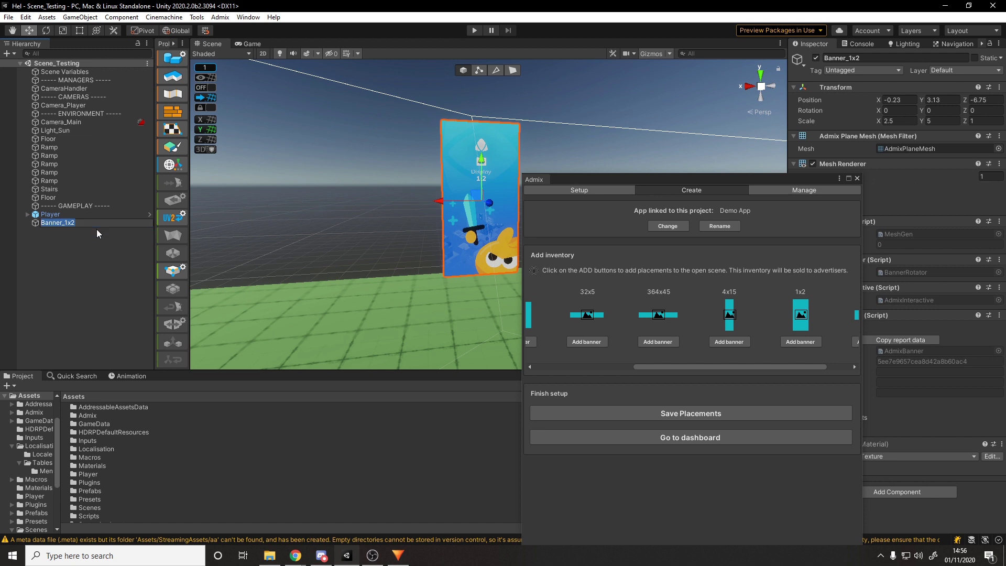
type("Test Babnner")
key("Return")
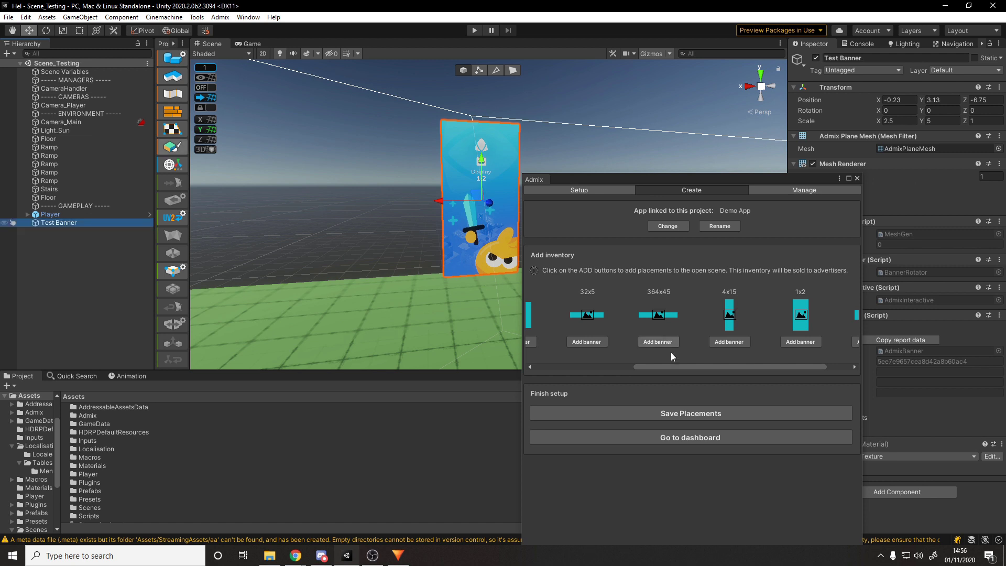
left_click(690, 412)
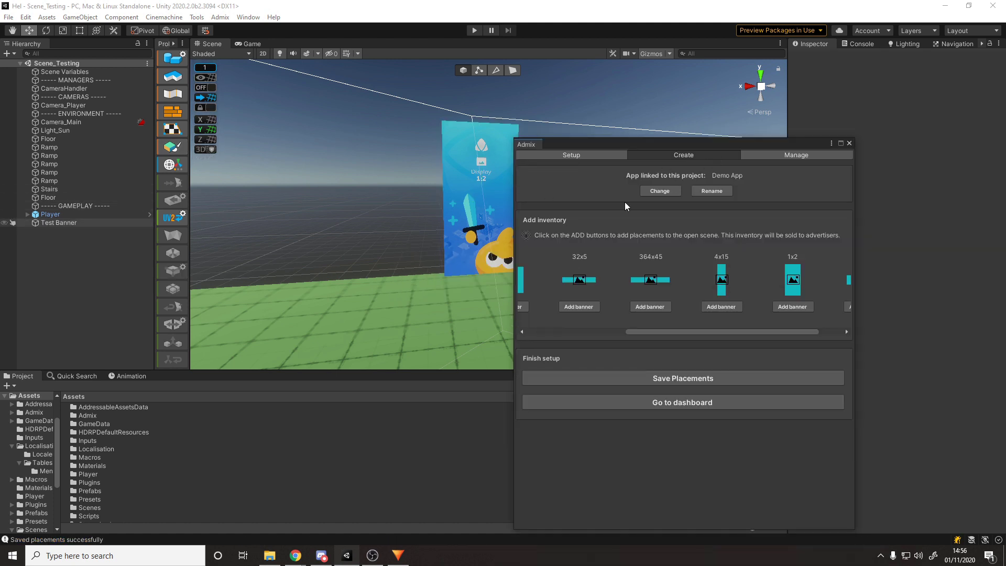
List the scene's placements in the Admix Manage tab and jump to Test Banner in the scene.
left_click(772, 156)
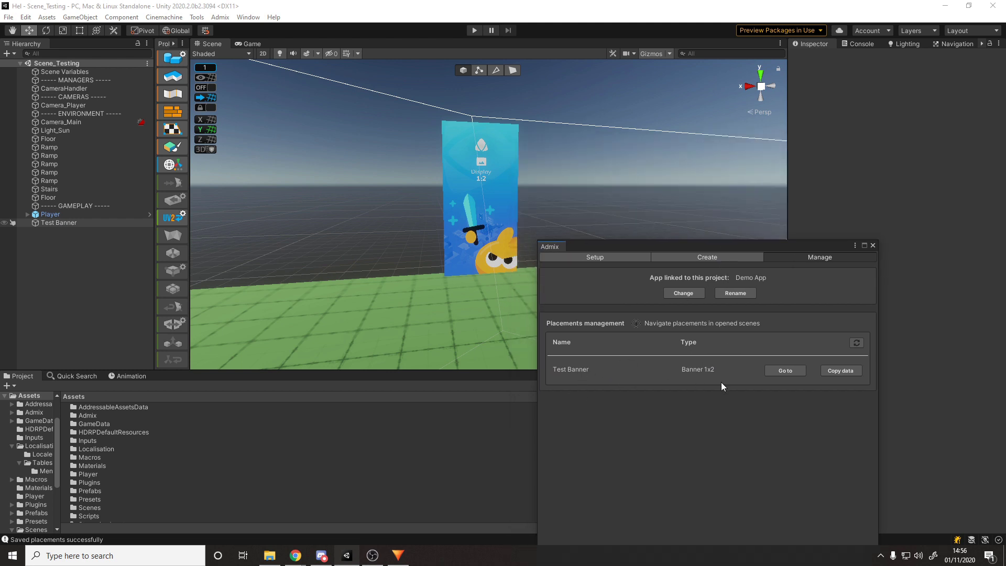
left_click(785, 371)
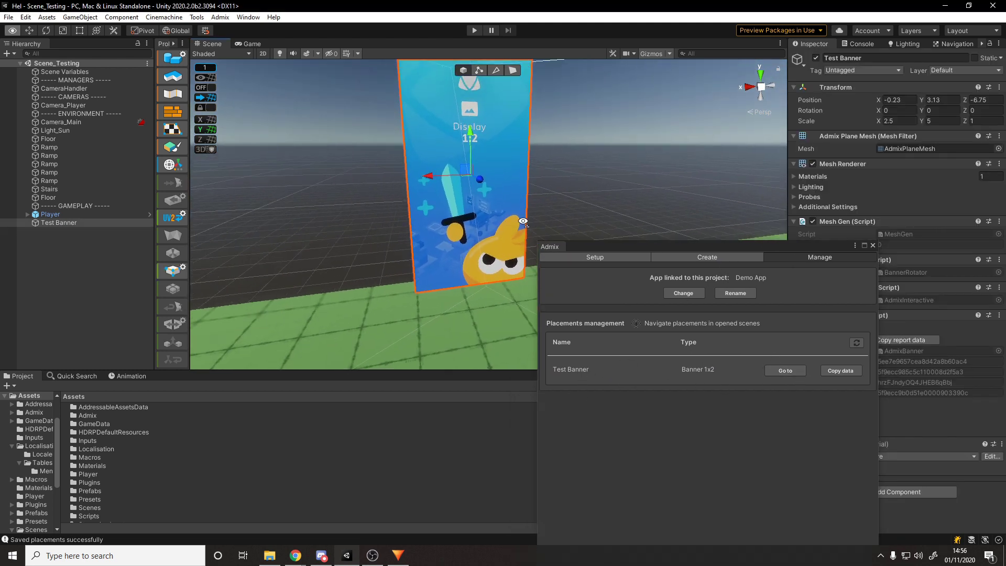
left_click_drag(609, 250, 354, 360)
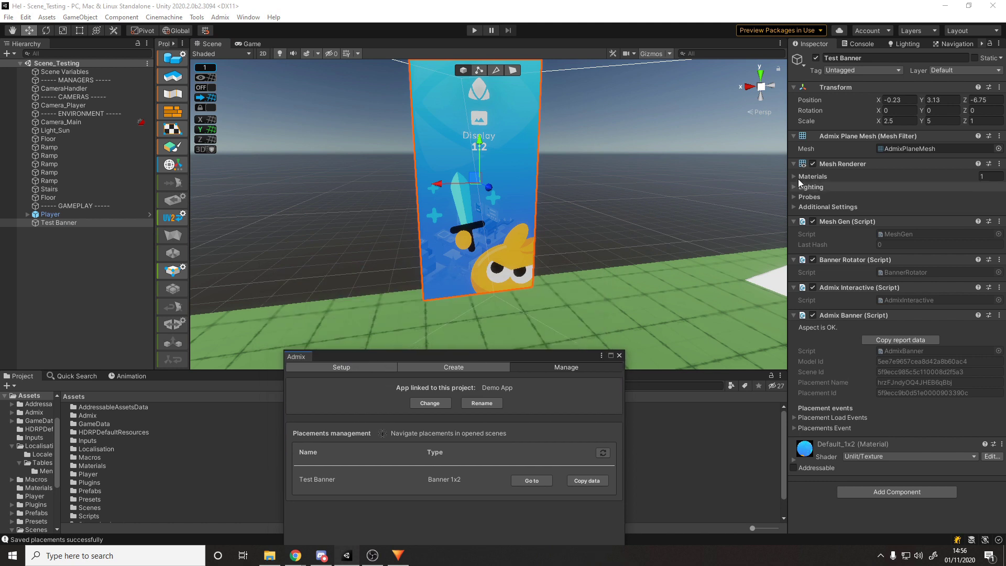
left_click(812, 164)
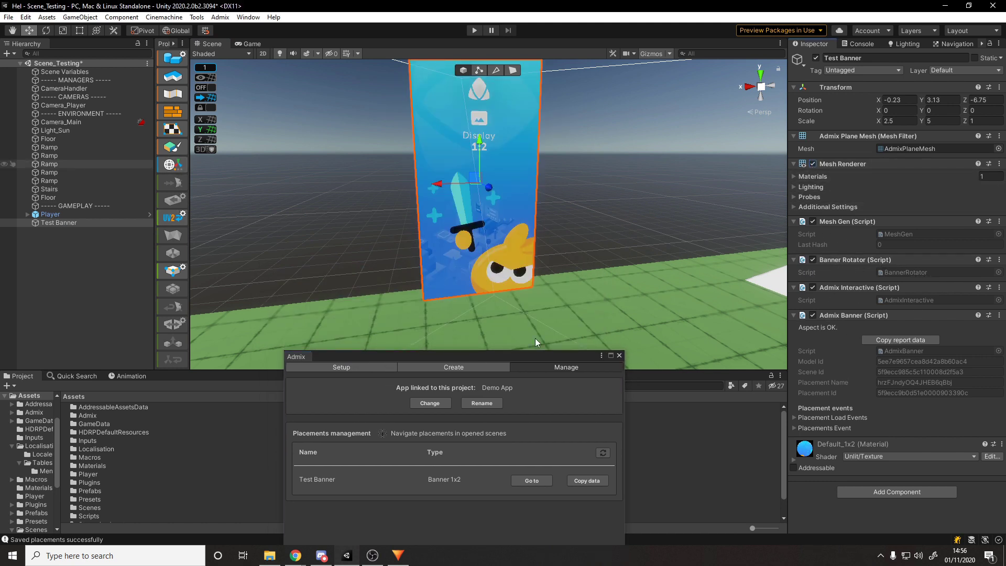
left_click_drag(502, 359, 672, 109)
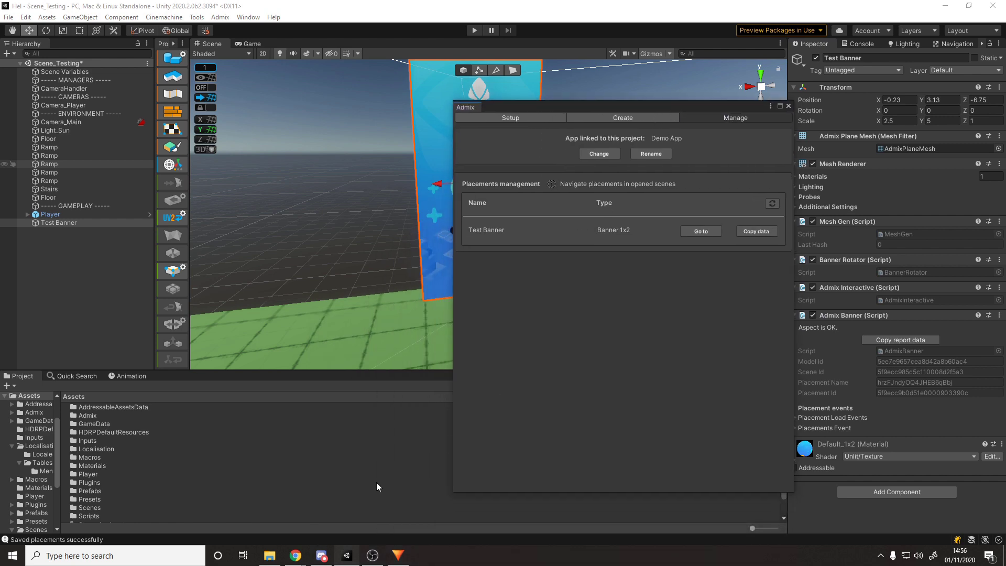
Refresh Demo App's placements page in the browser and switch the Test Banner status on.
key("alt+Tab")
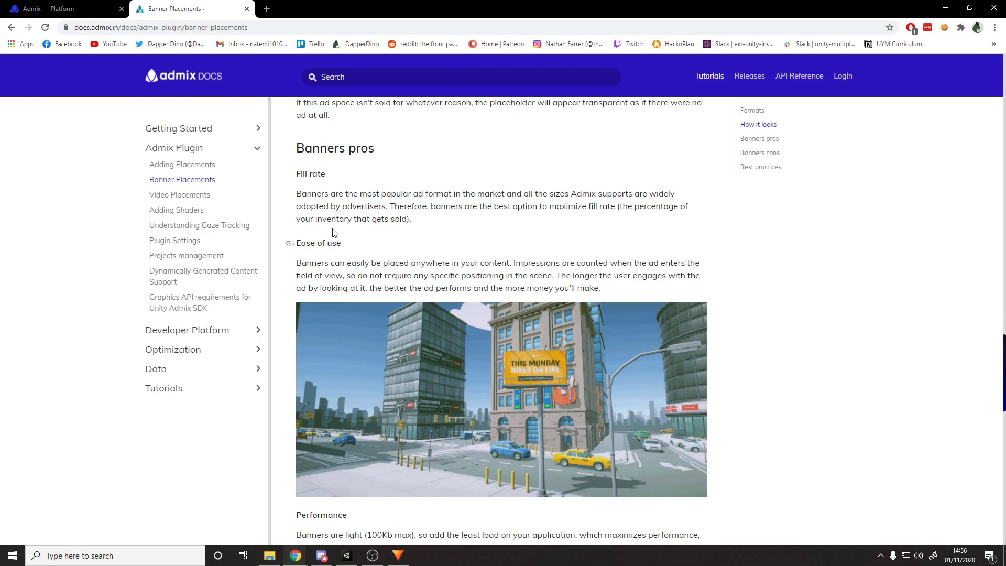
key("ctrl+shift+Tab")
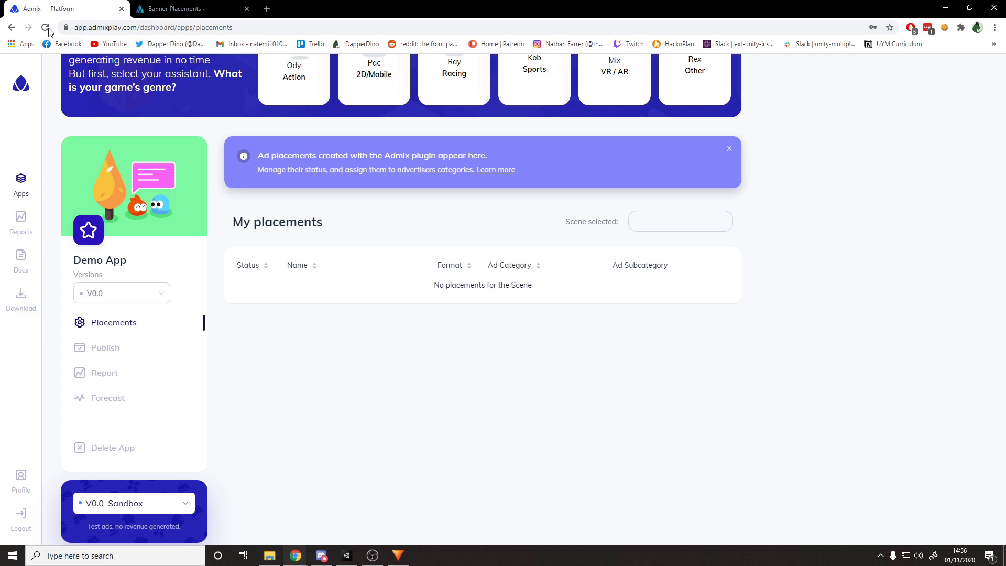
key("F5")
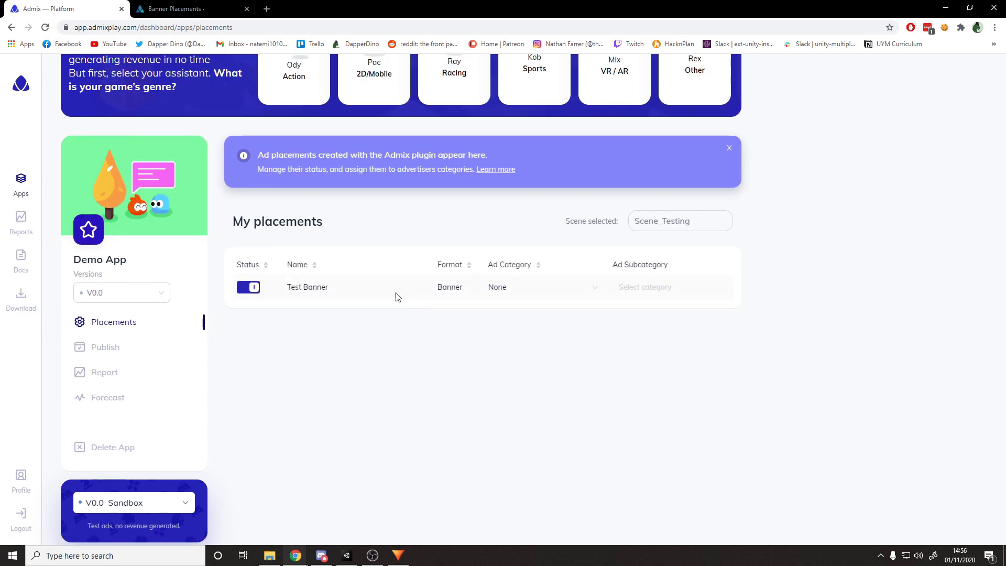
left_click(250, 289)
left_click(246, 291)
Categorize Test Banner as Technology & Computing with the 3-D Graphics subcategory.
left_click(559, 291)
left_click_drag(598, 332, 567, 369)
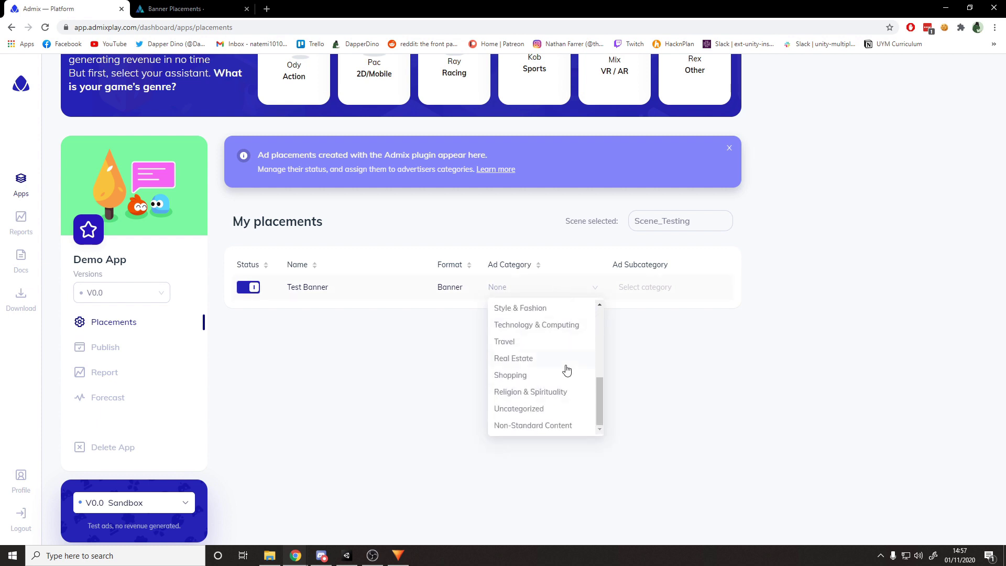
scroll(540, 387, "up", 2)
left_click(535, 406)
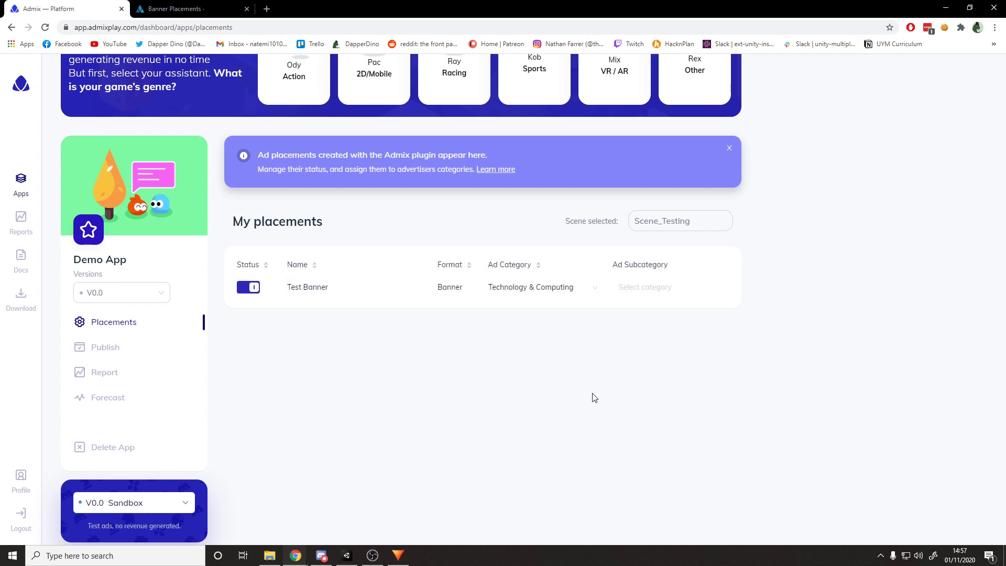
left_click(640, 287)
mouse_move(724, 328)
left_mouse_down()
mouse_move(724, 424)
mouse_move(727, 318)
left_mouse_up()
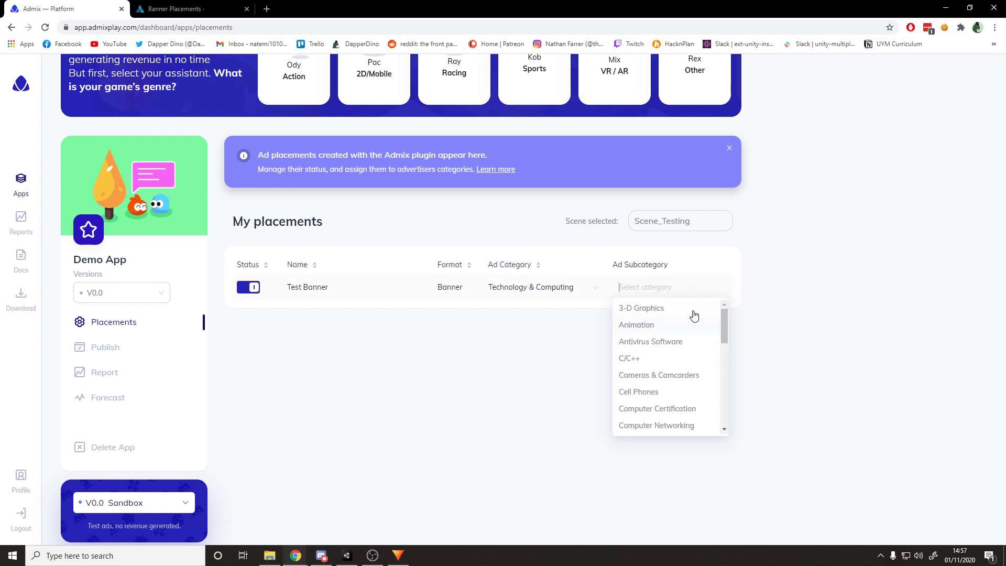
left_click(656, 314)
left_click(811, 329)
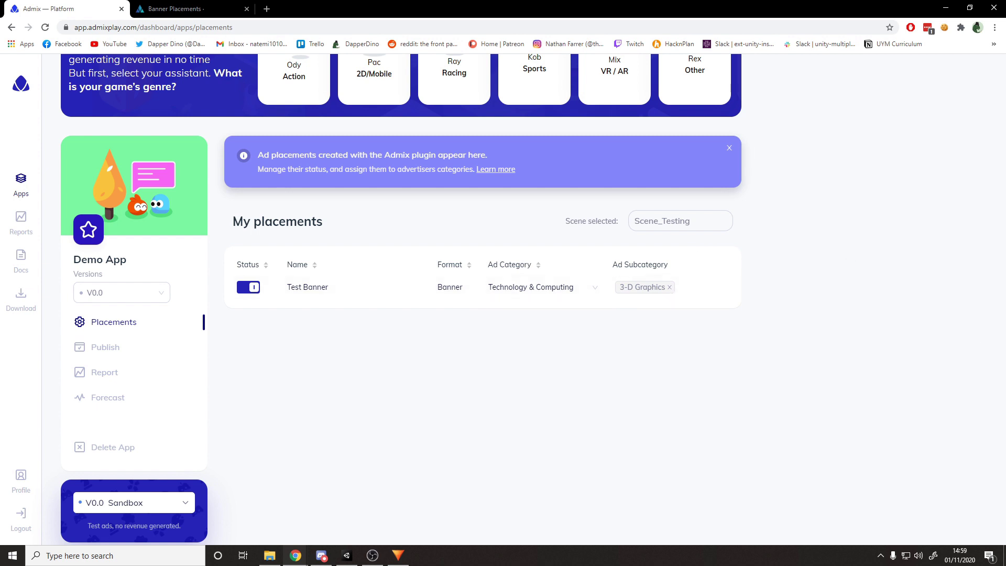
Dock the Admix panel beside Scene/Game, then play-test until Test Banner shows the live 'Why Admix' ad.
key("alt+Tab")
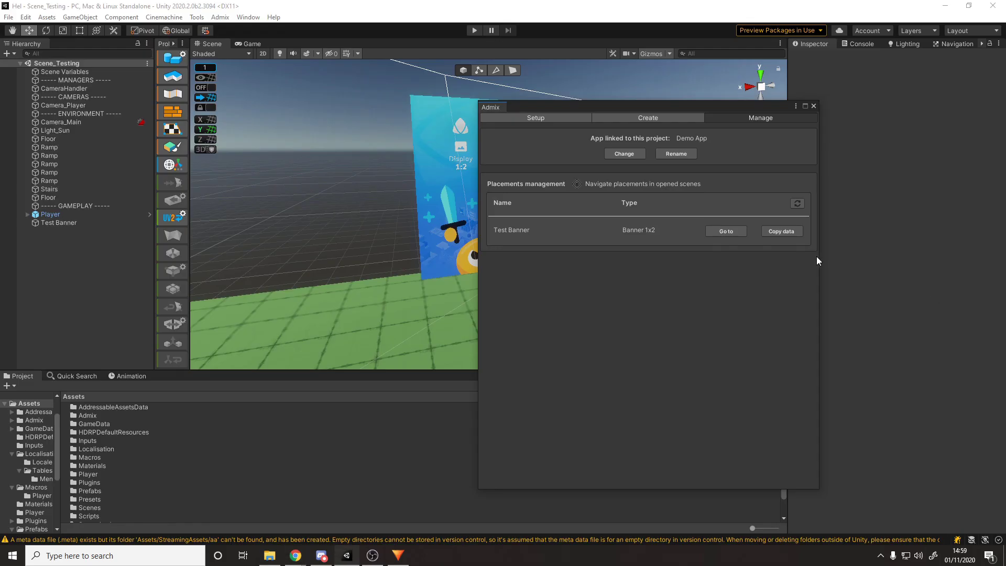
left_click_drag(499, 108, 213, 40)
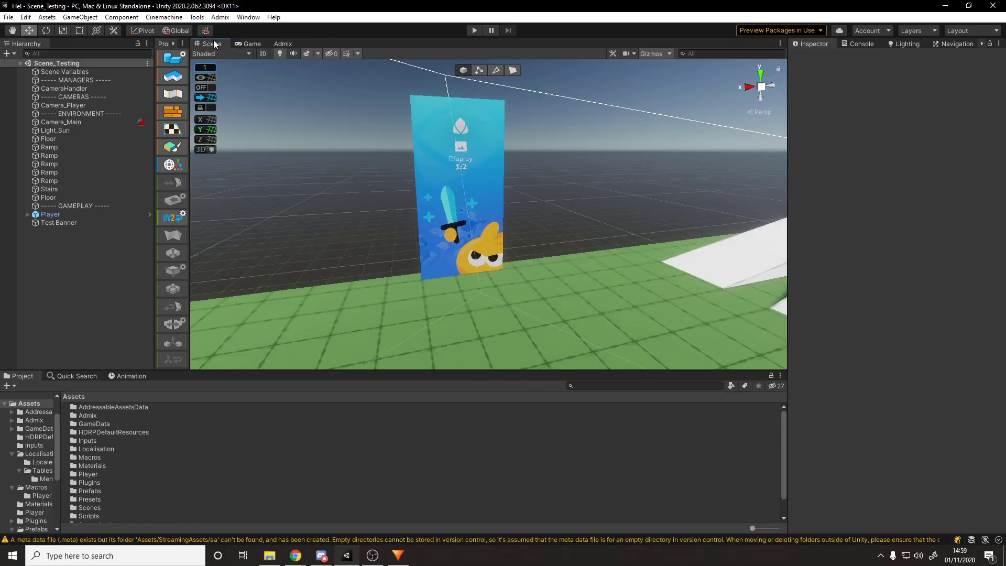
left_click(475, 30)
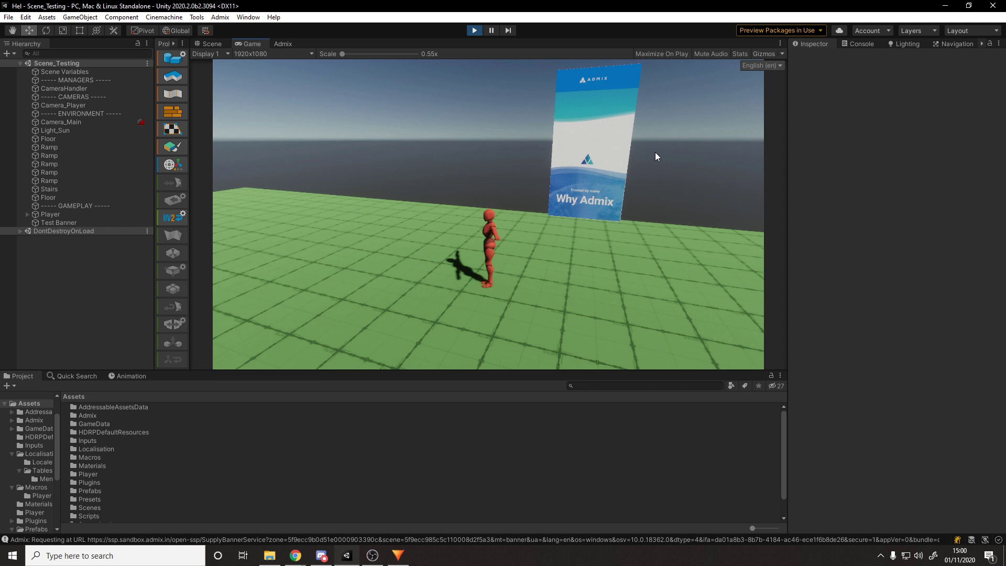
left_click_drag(655, 152, 477, 33)
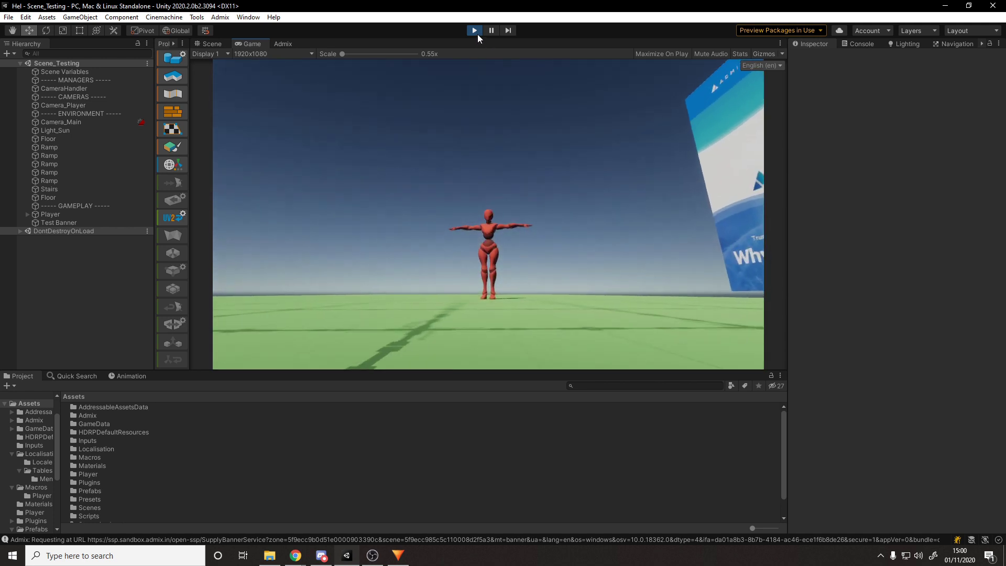
left_click(474, 31)
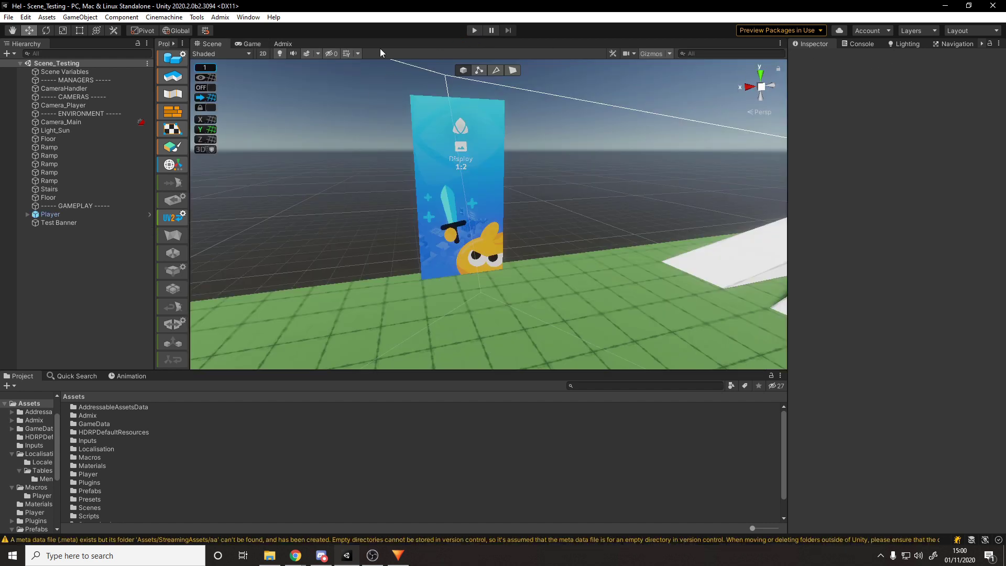
Add a 16x9 video placement from the Admix panel and rotate it beside the banner.
left_click(288, 46)
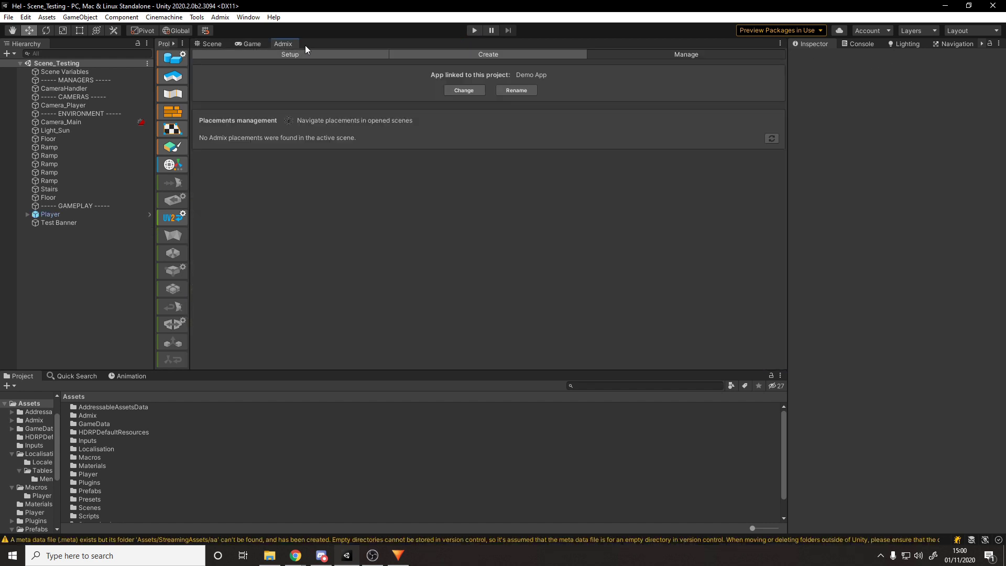
left_click(430, 58)
left_click_drag(347, 228, 194, 238)
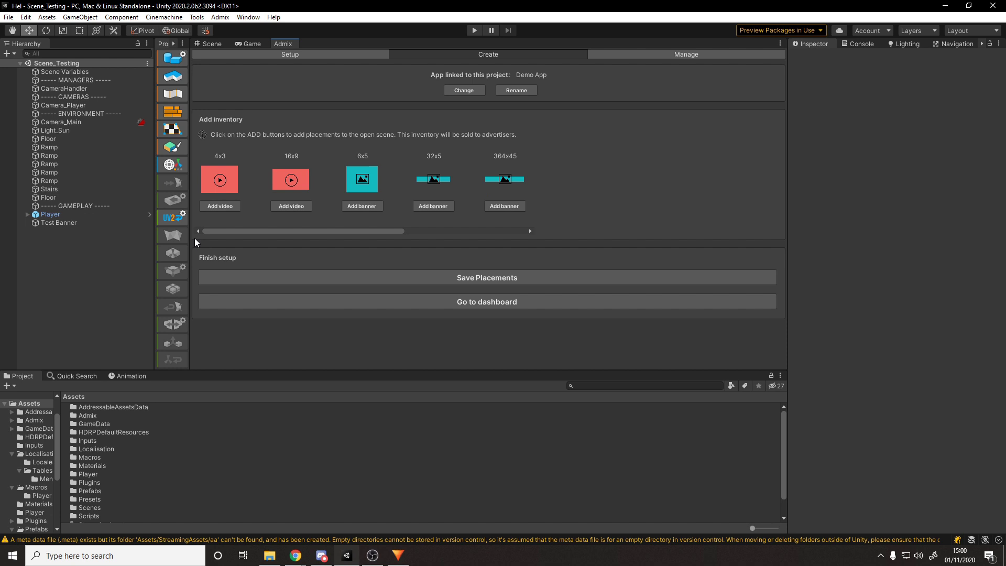
left_click(290, 206)
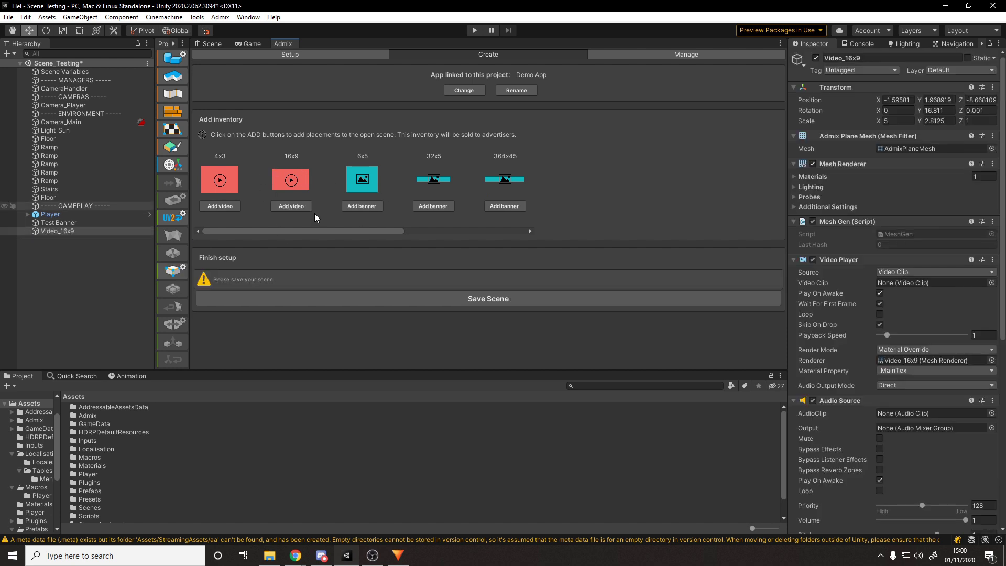
left_click(210, 43)
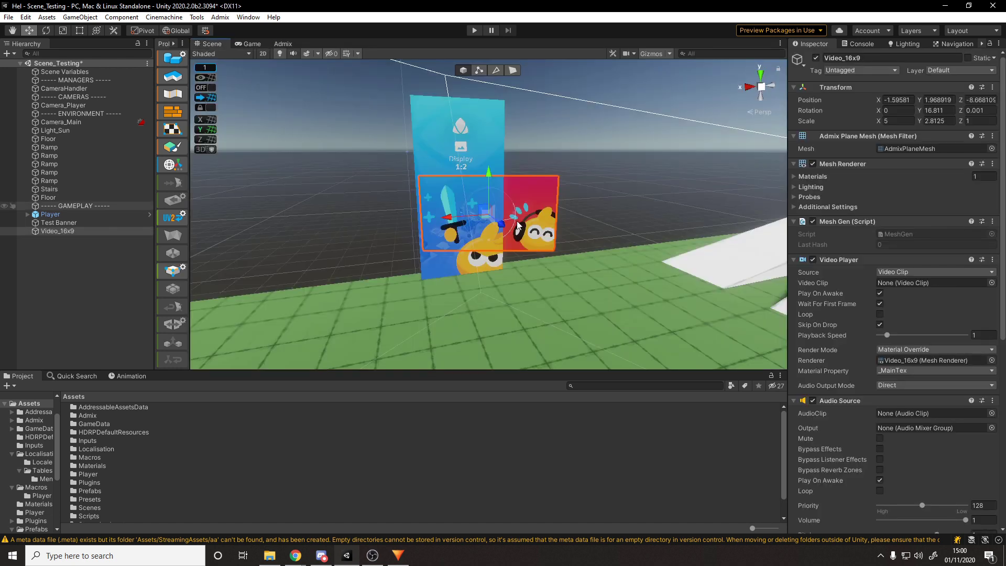
left_click_drag(517, 226, 419, 219)
key("e")
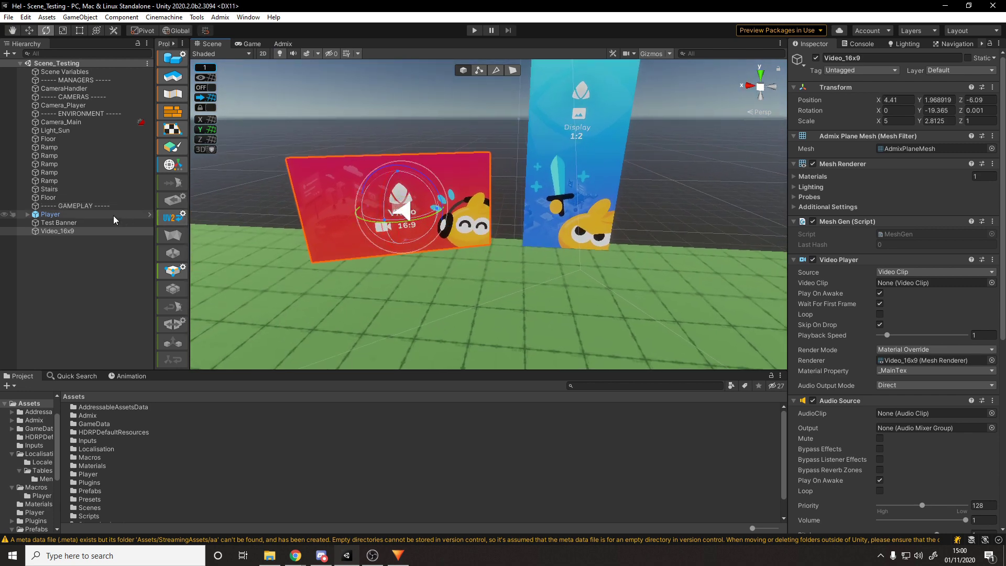
Rename the Video_16x9 object to 'Test Video'.
key("F2")
type("Test Vu")
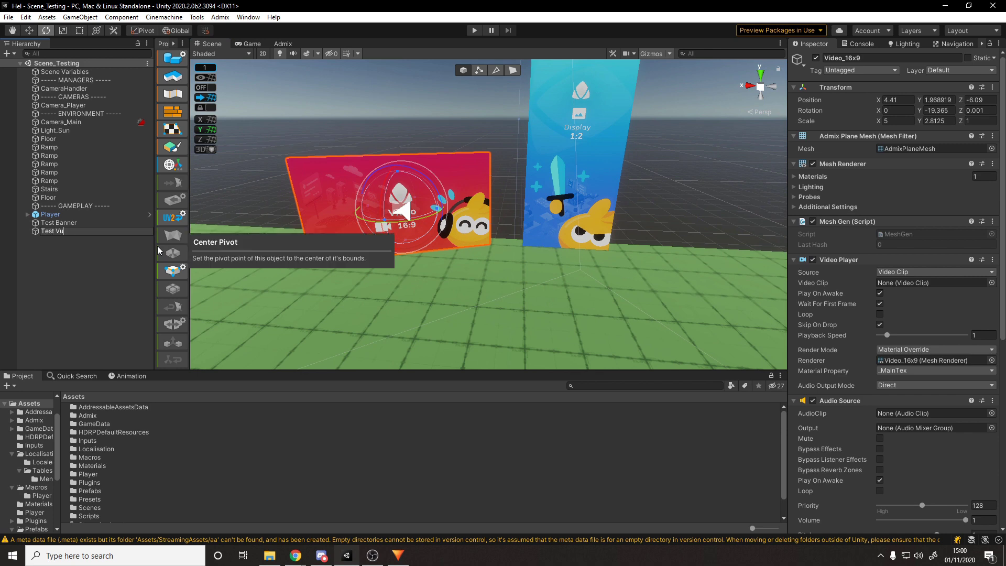
key("BackSpace")
type("ideo")
key("Return")
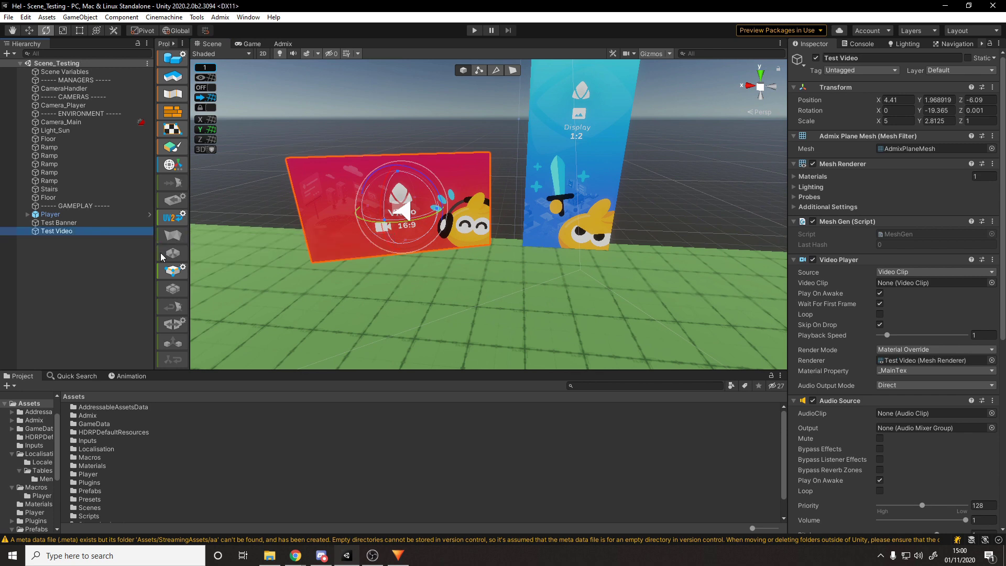
Save the placements to the Admix dashboard and reload the placements page.
left_click(385, 91)
left_click(273, 42)
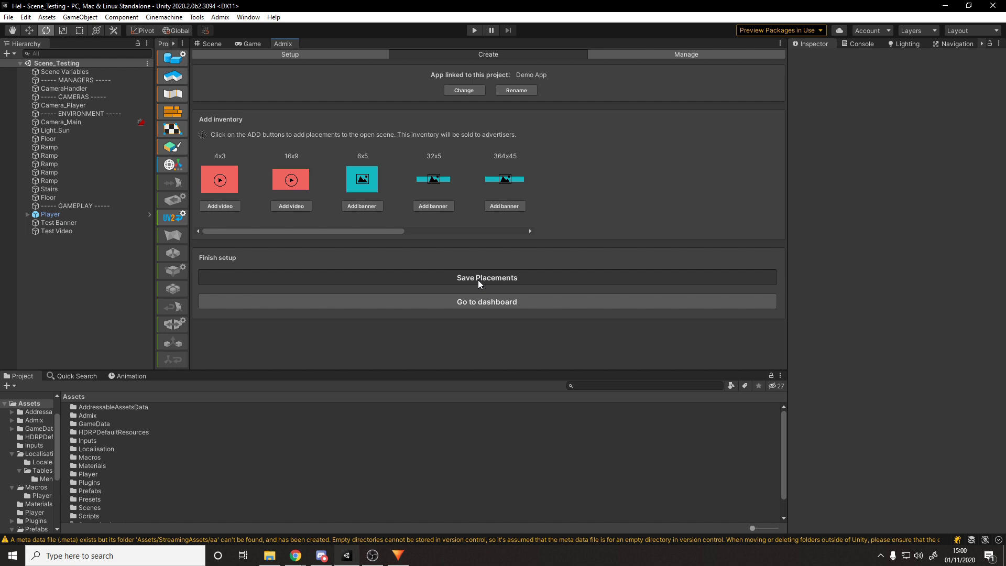
left_click(478, 279)
key("F5")
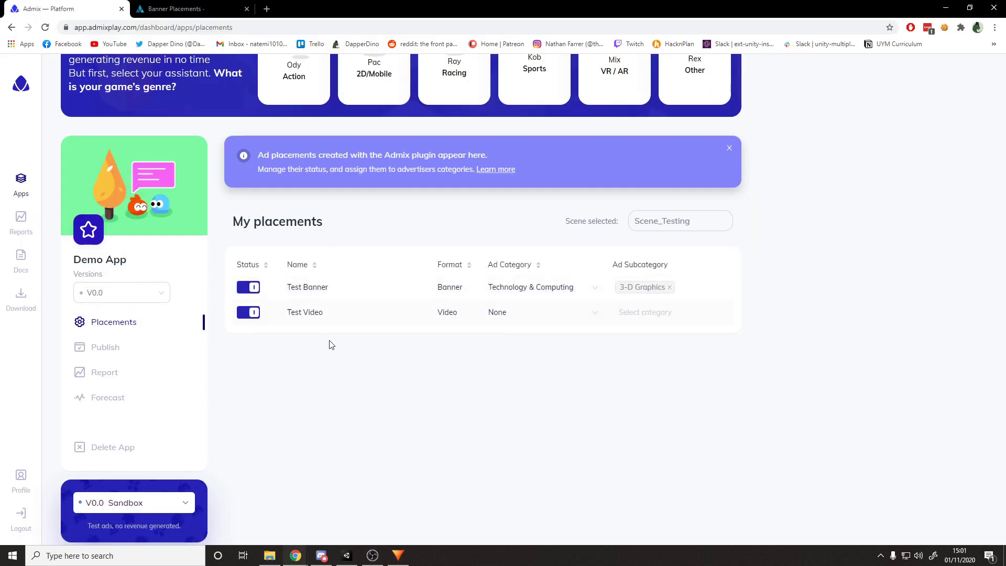
Set Test Video's ad category to Travel and subcategory to Theme Parks, then go back to Unity.
left_click(561, 315)
scroll(585, 412, "down", 5)
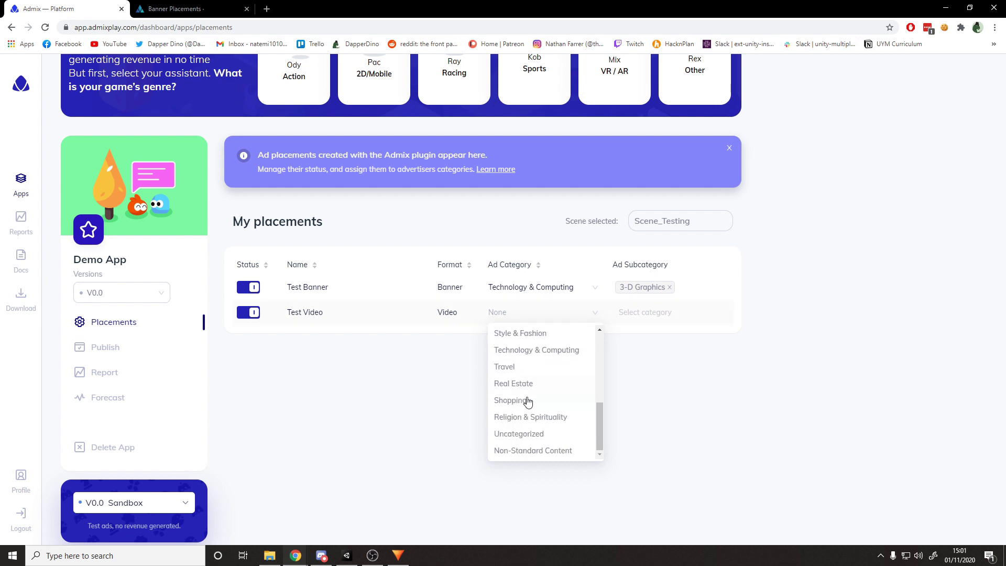
left_click(510, 368)
left_click(635, 312)
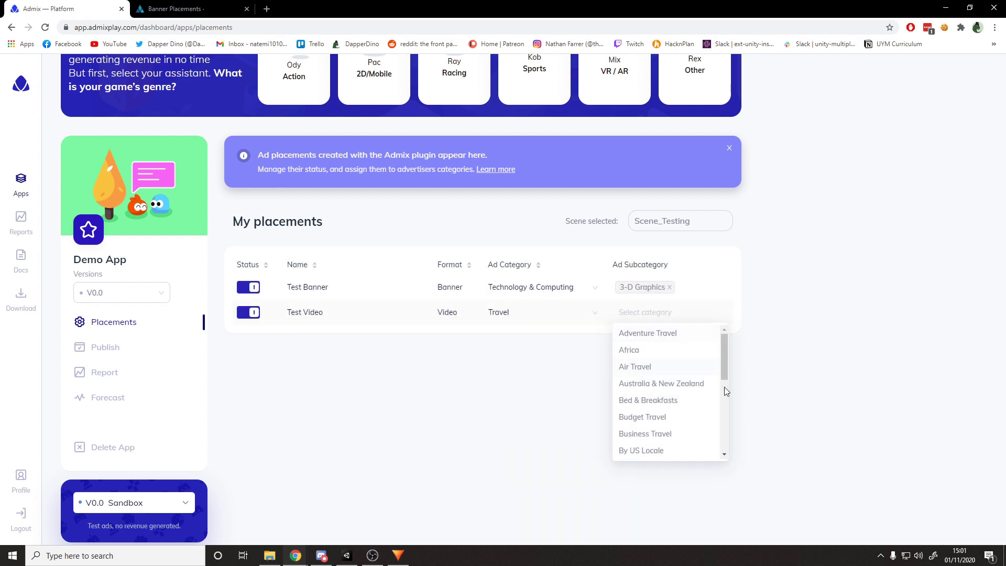
scroll(724, 386, "down", 4)
left_click(643, 417)
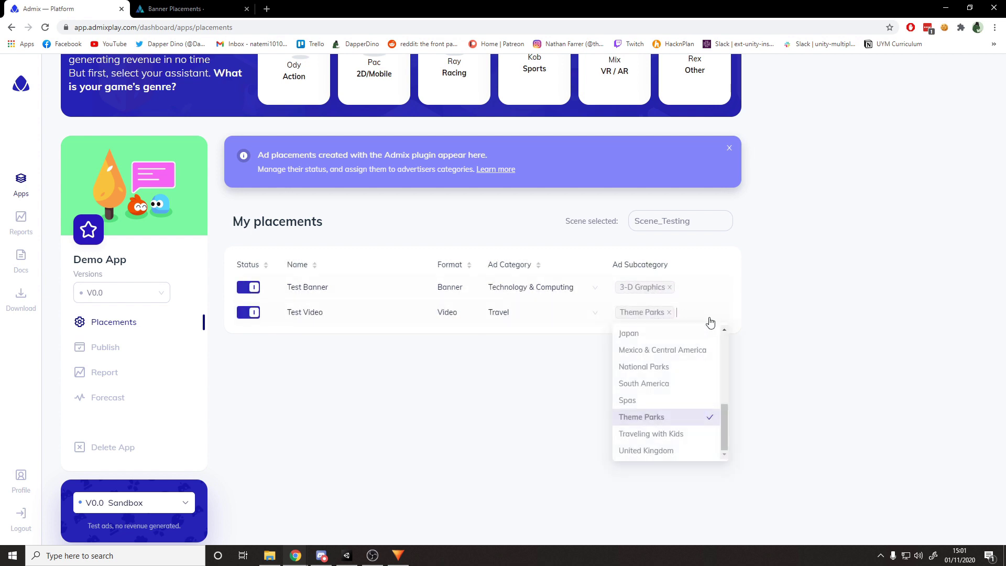
left_click(779, 297)
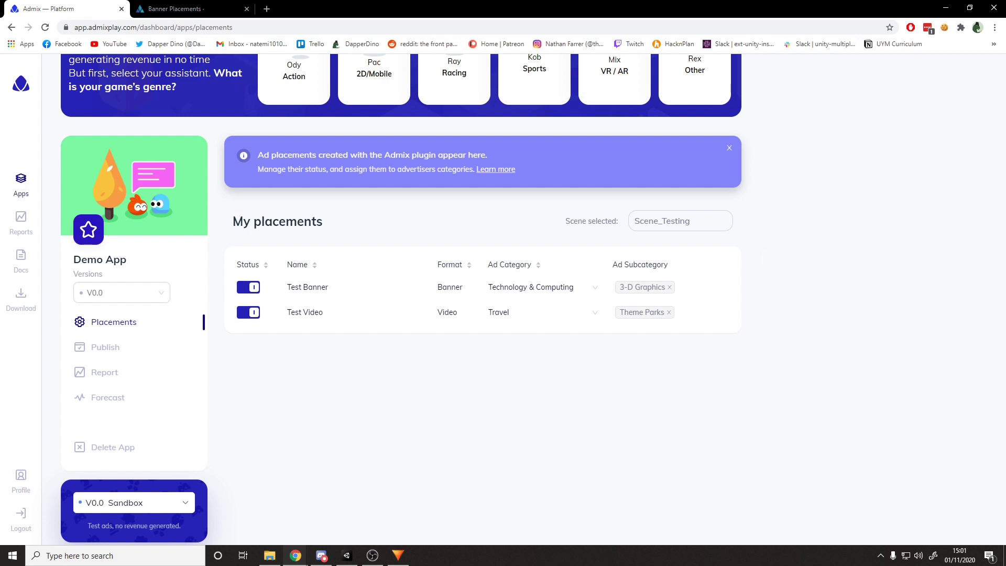
key("alt+Tab")
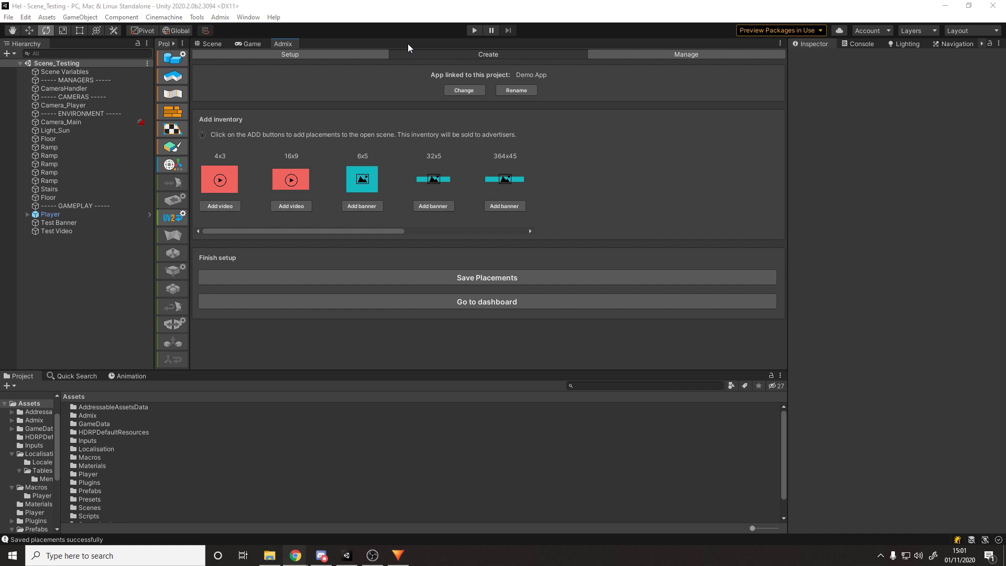
Play-test the scene with Test Video streaming Admix video ads beside the banner, then select Test Video.
left_click(218, 40)
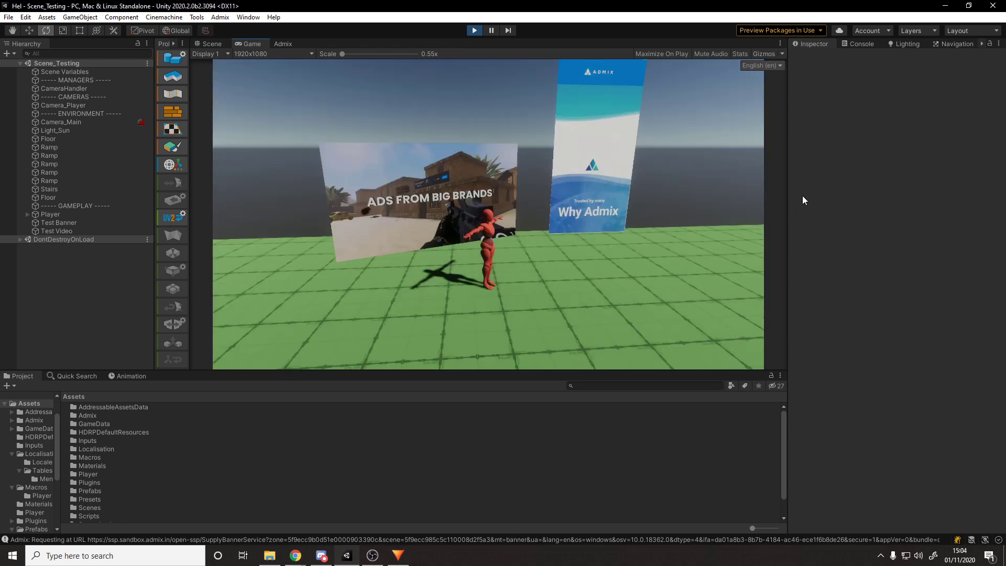
left_click(474, 30)
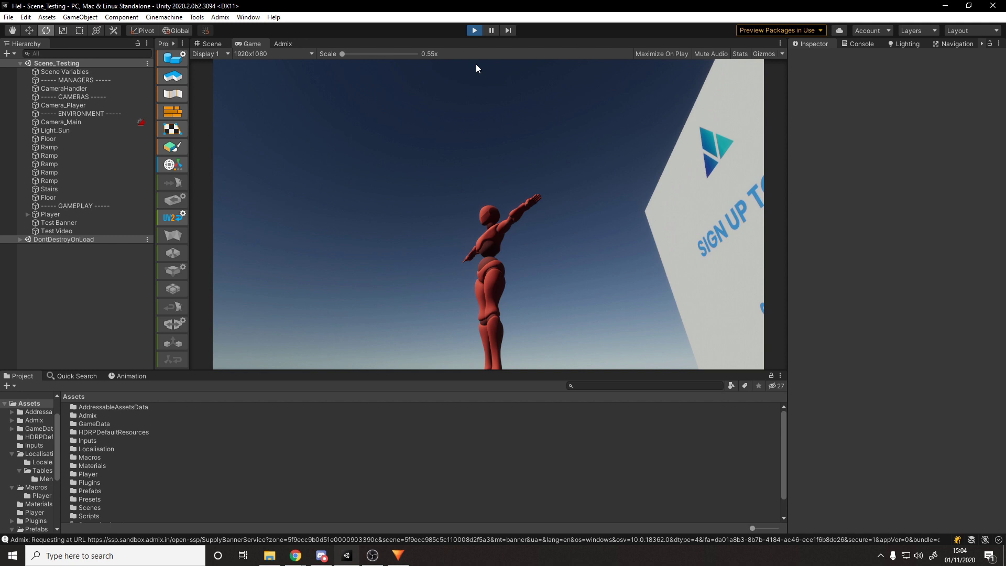
left_click(81, 231)
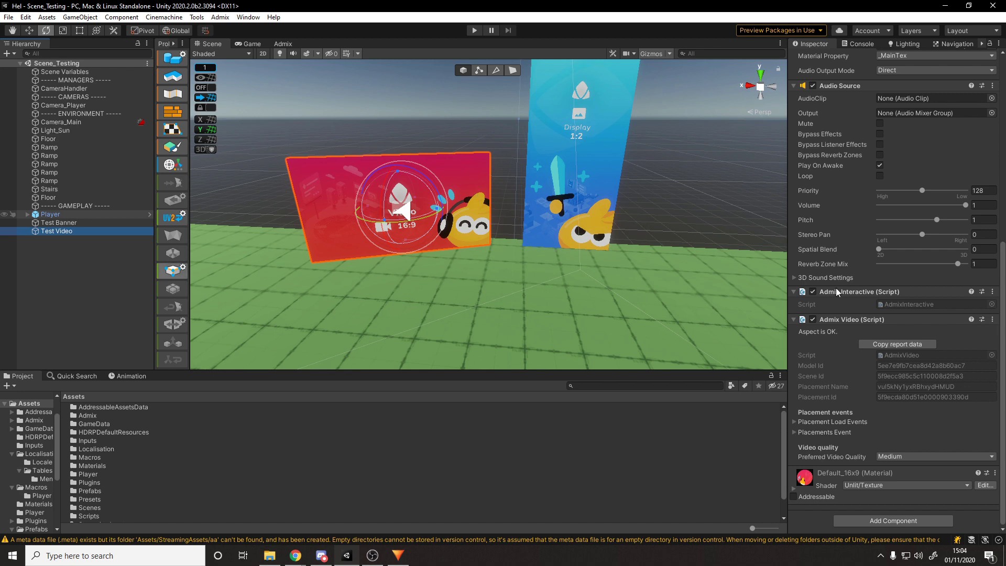
scroll(854, 297, "up", 5)
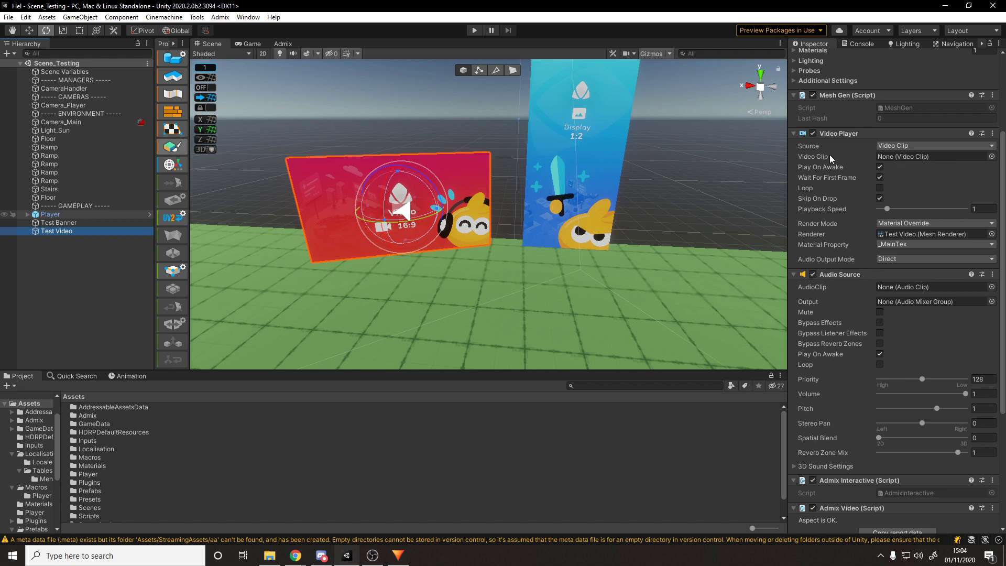
left_click(68, 248)
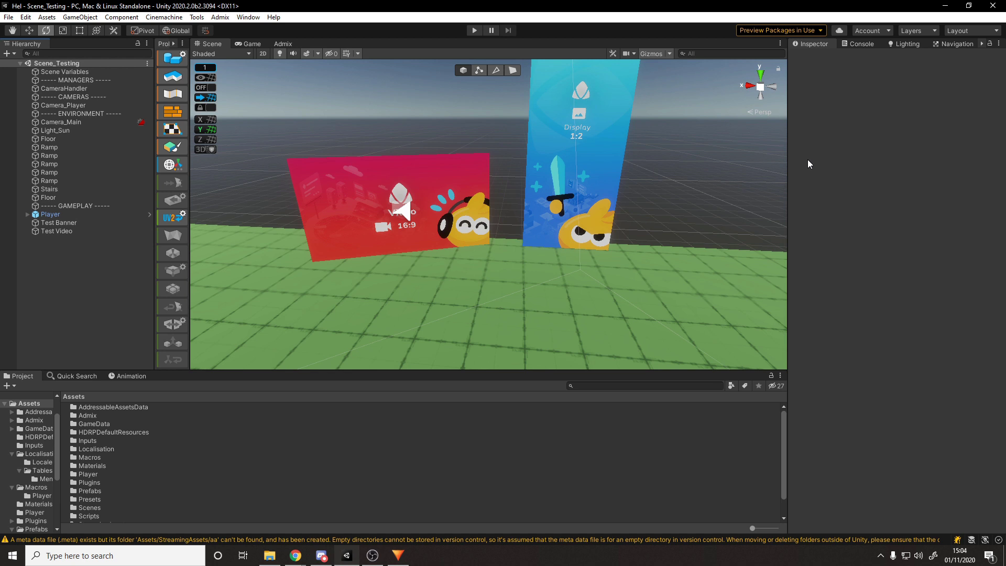